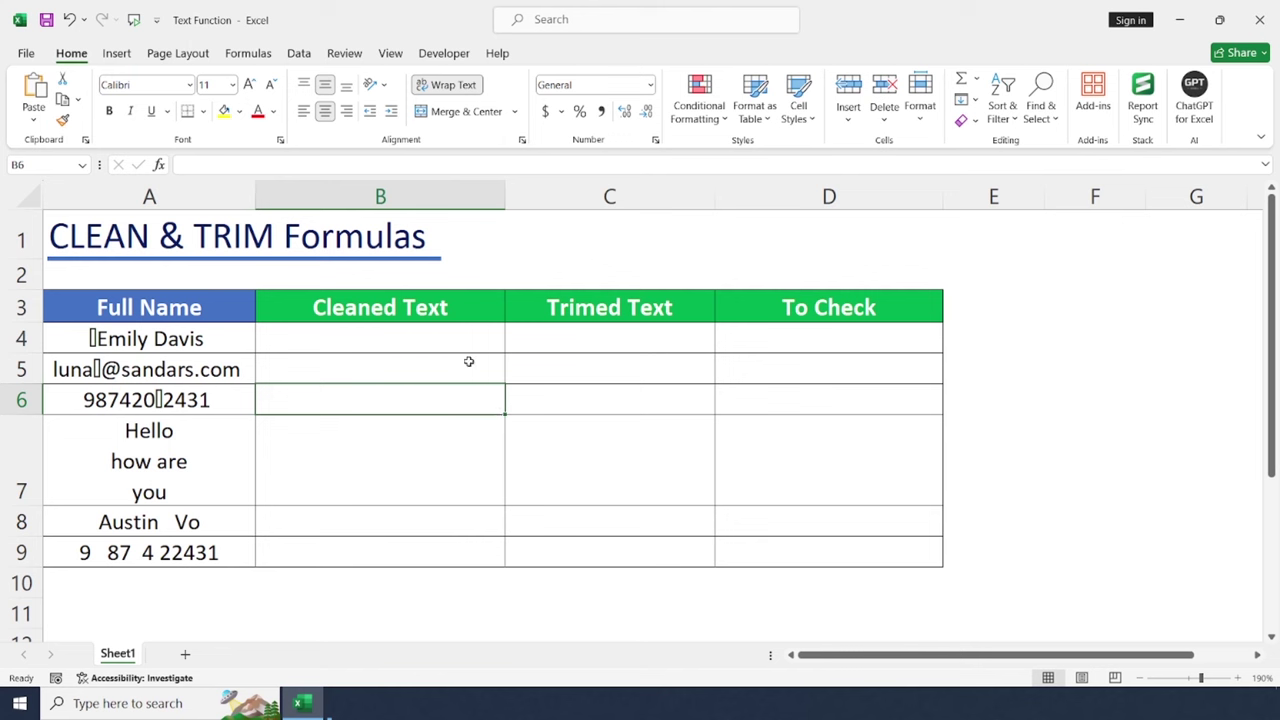
# - Identify the Full Name entries with hidden characters, a line break, and extra spaces
pyautogui.click(409, 337)
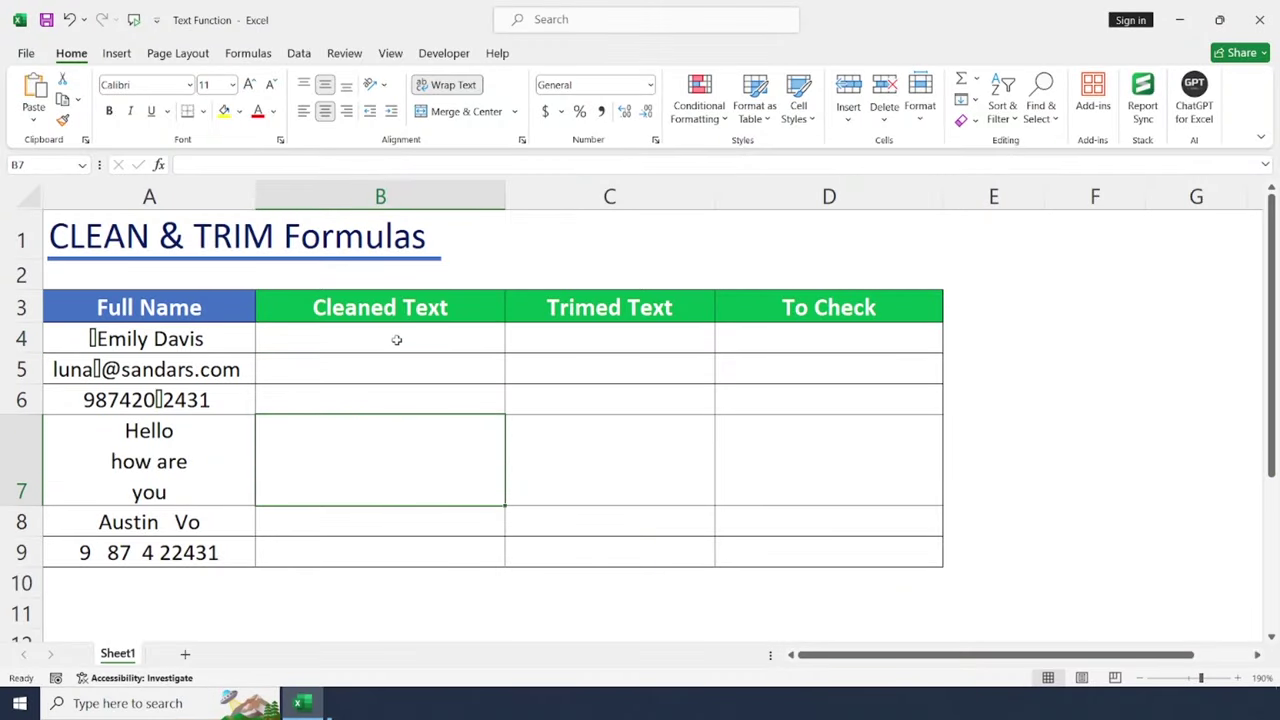
pyautogui.click(396, 340)
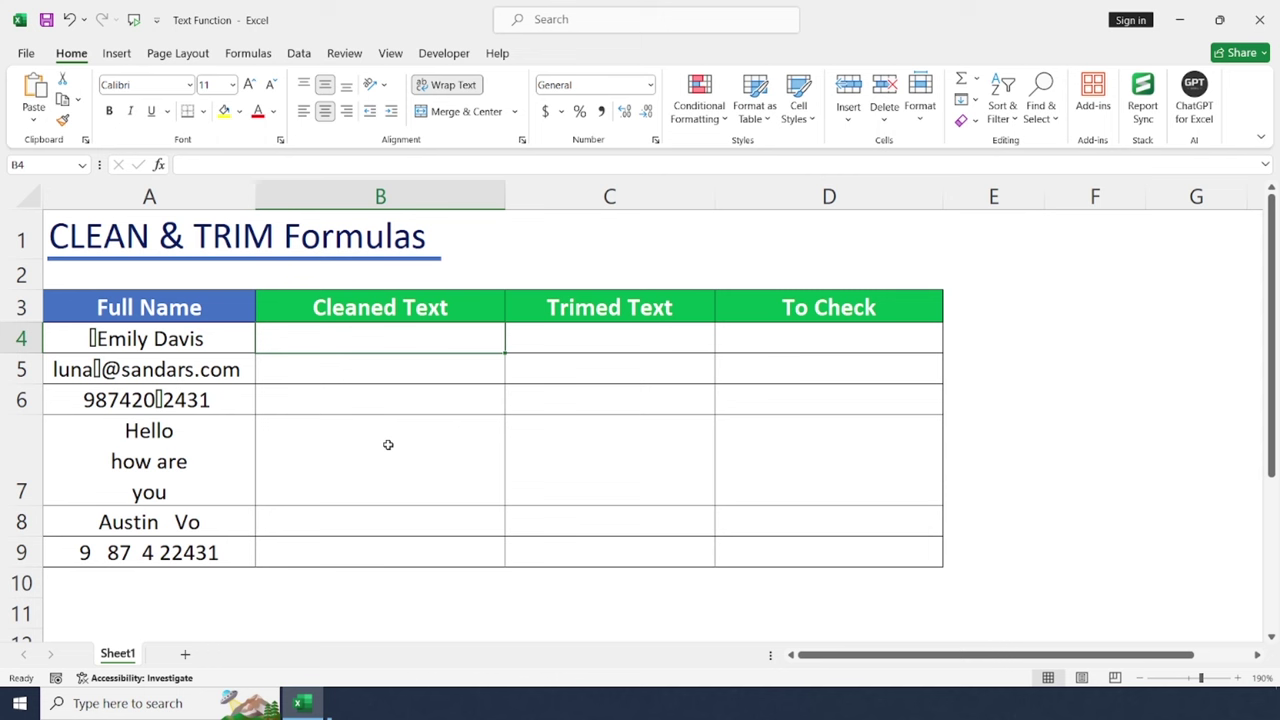
pyautogui.click(388, 444)
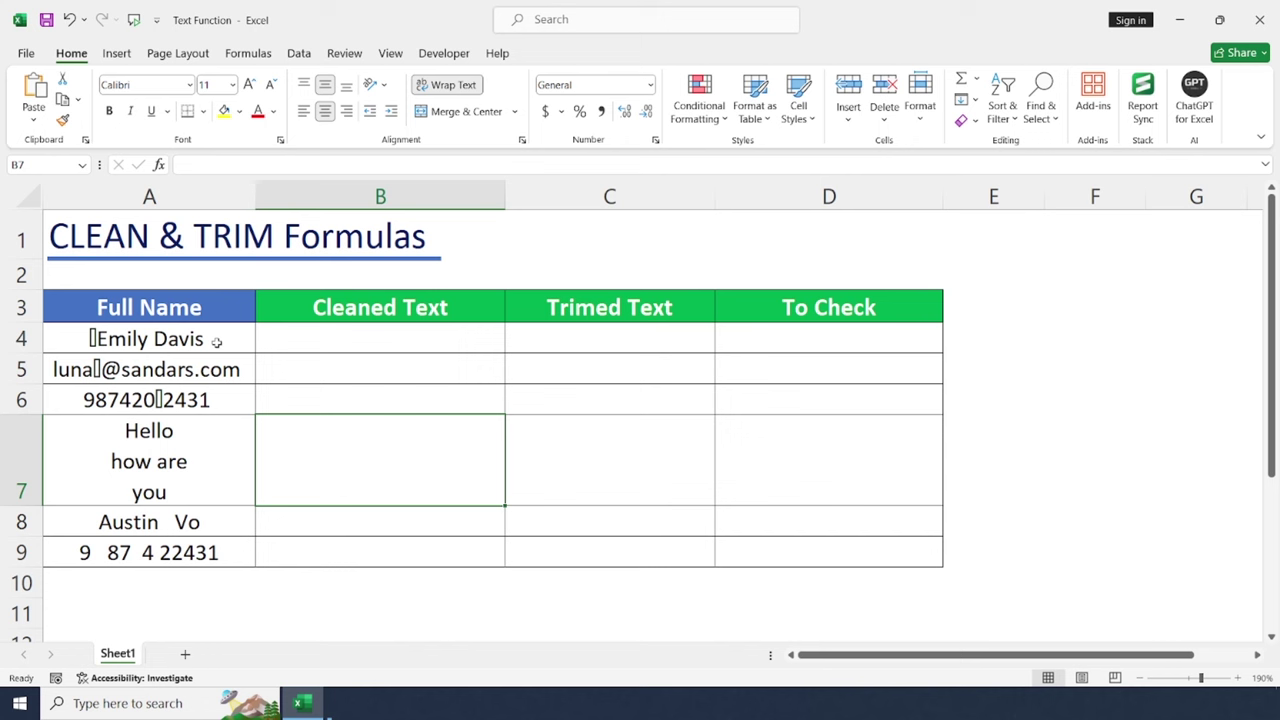
pyautogui.moveTo(192, 341); pyautogui.dragTo(190, 400)
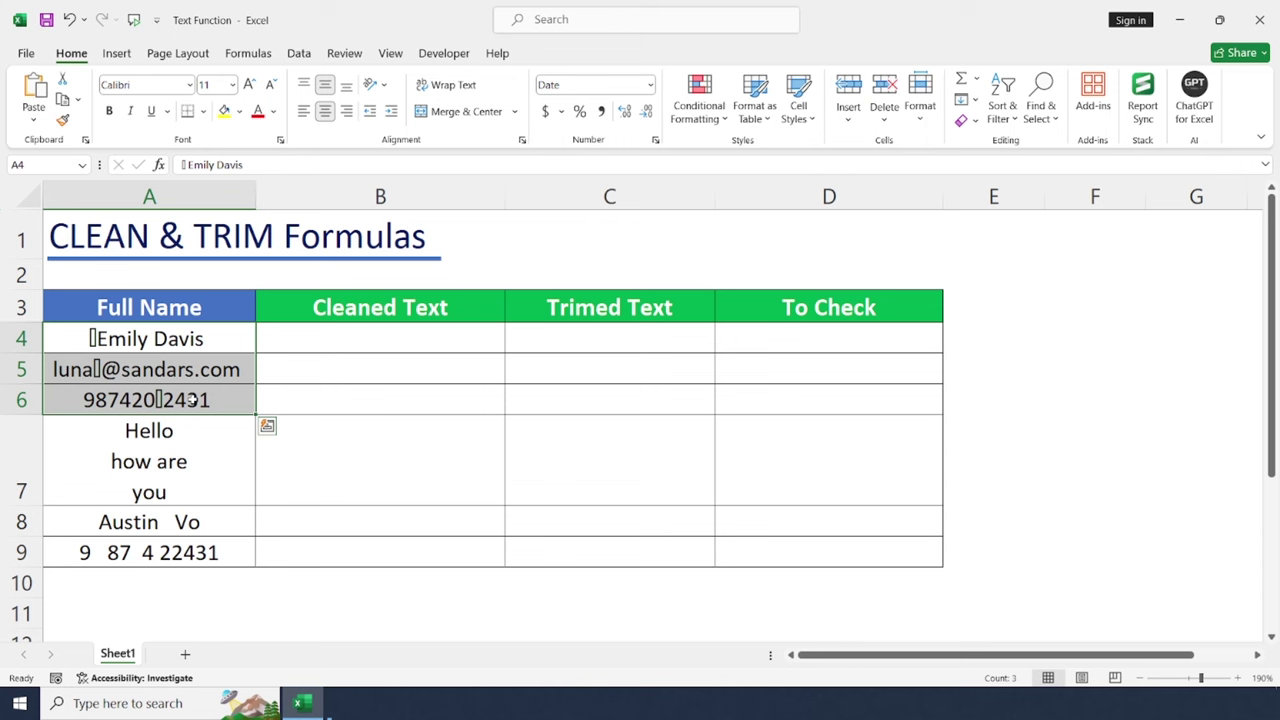
pyautogui.moveTo(190, 400); pyautogui.dragTo(219, 392)
pyautogui.click(204, 447)
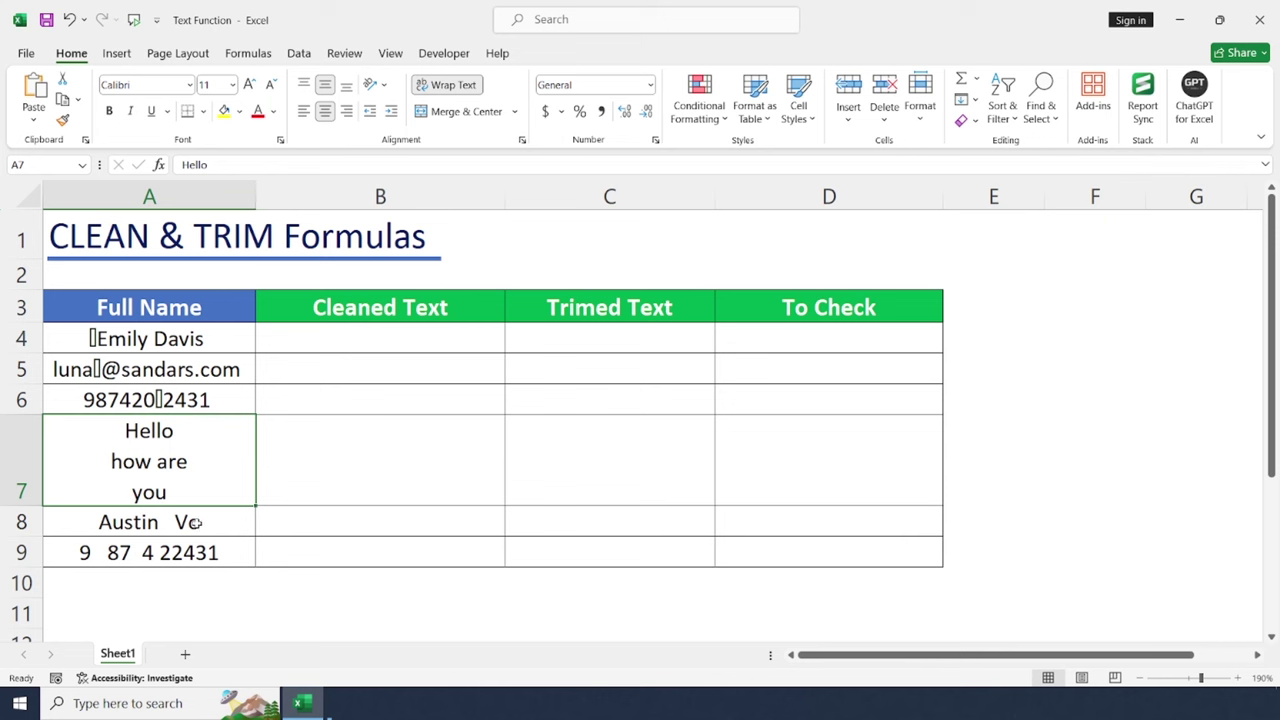
pyautogui.moveTo(200, 522); pyautogui.dragTo(190, 552)
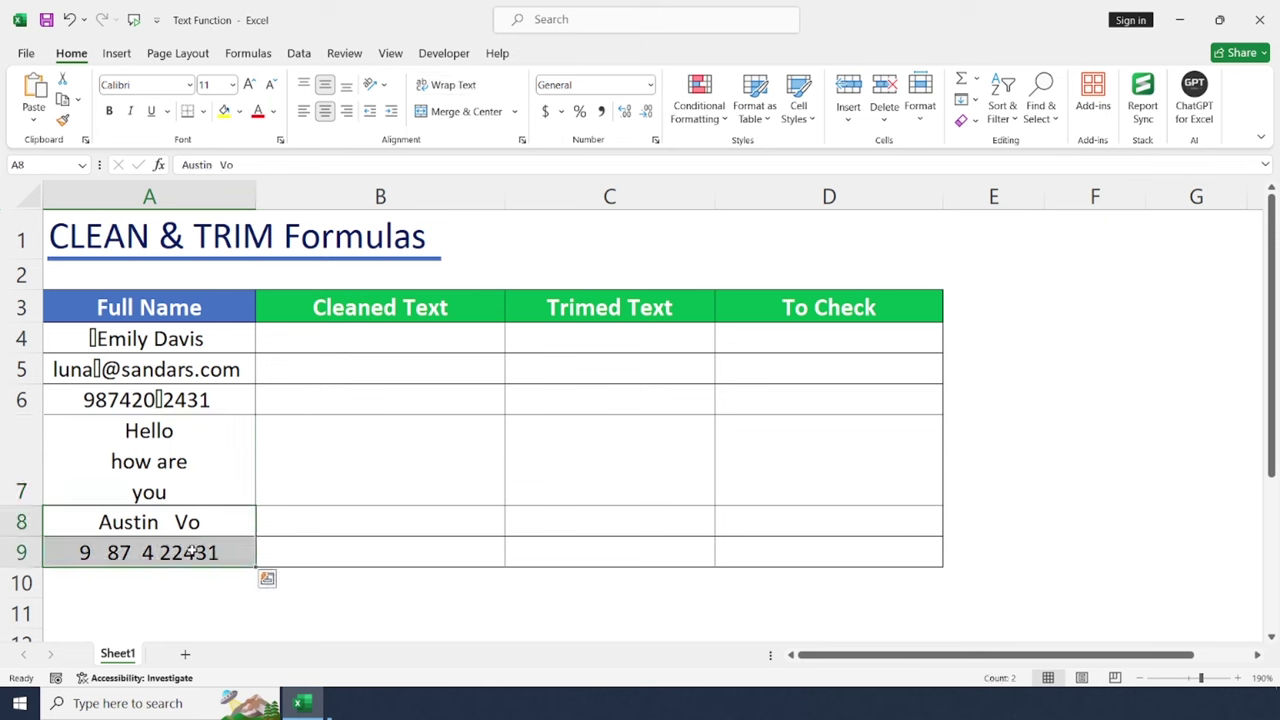
# - Enter =CLEAN(A4) in B4 and fill it down to B9
pyautogui.click(200, 340)
pyautogui.press('Right')
pyautogui.write('=')
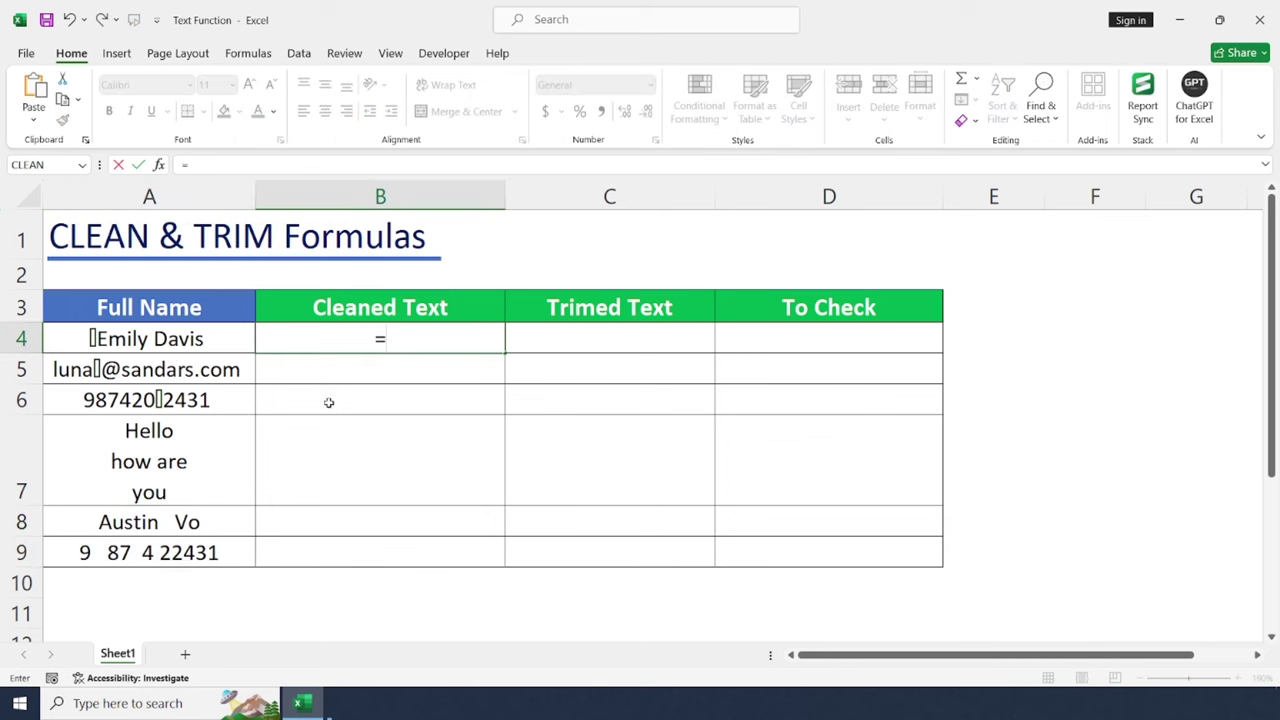
pyautogui.write('clean(')
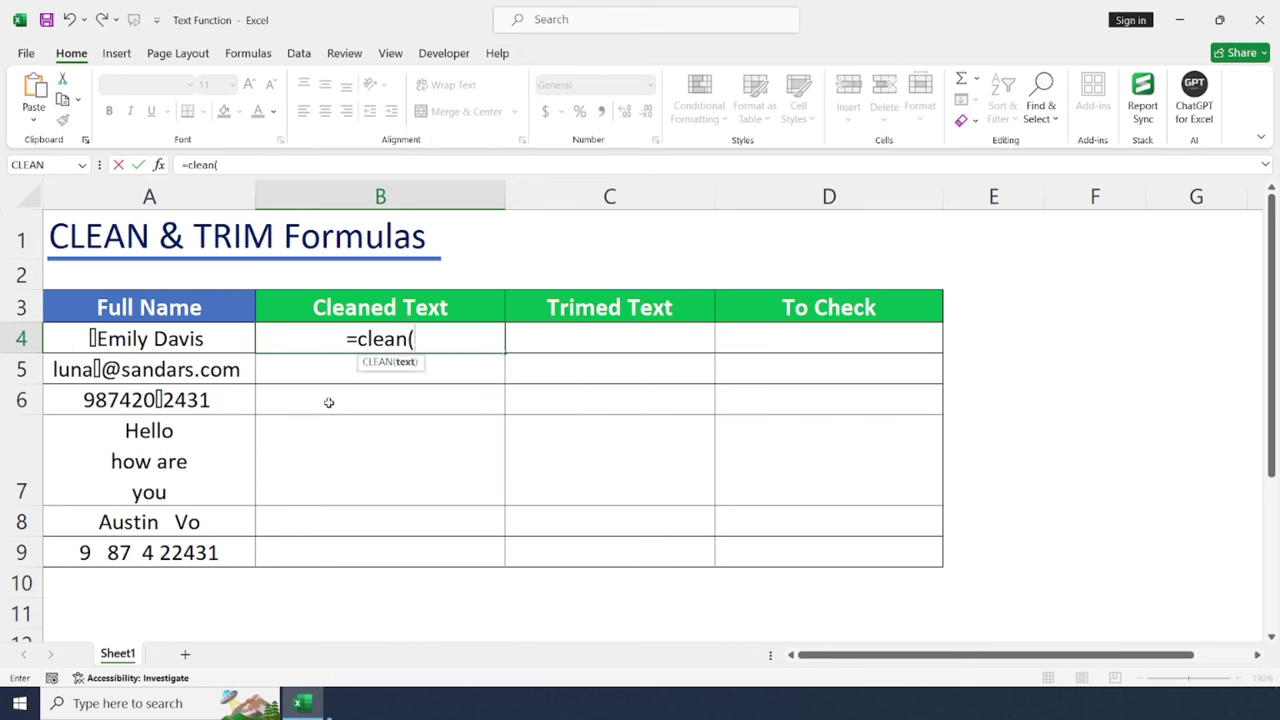
pyautogui.click(212, 340)
pyautogui.press('Return')
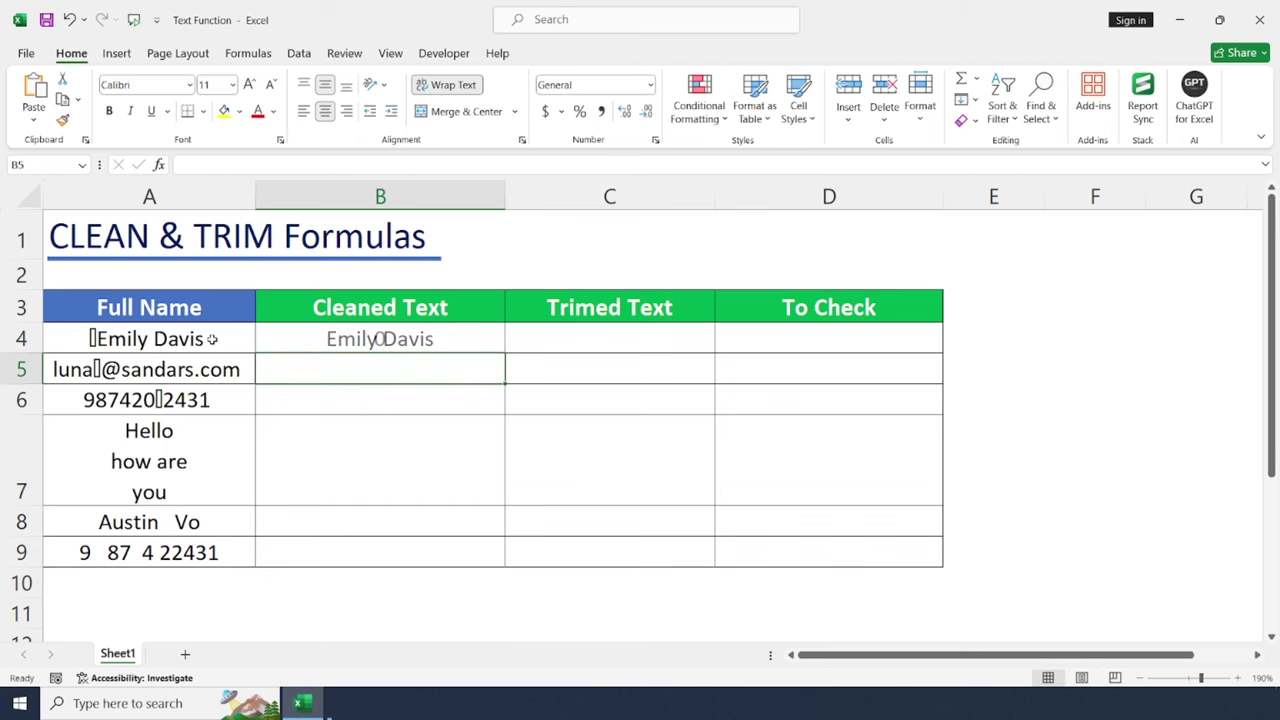
pyautogui.click(400, 340)
pyautogui.doubleClick(505, 353)
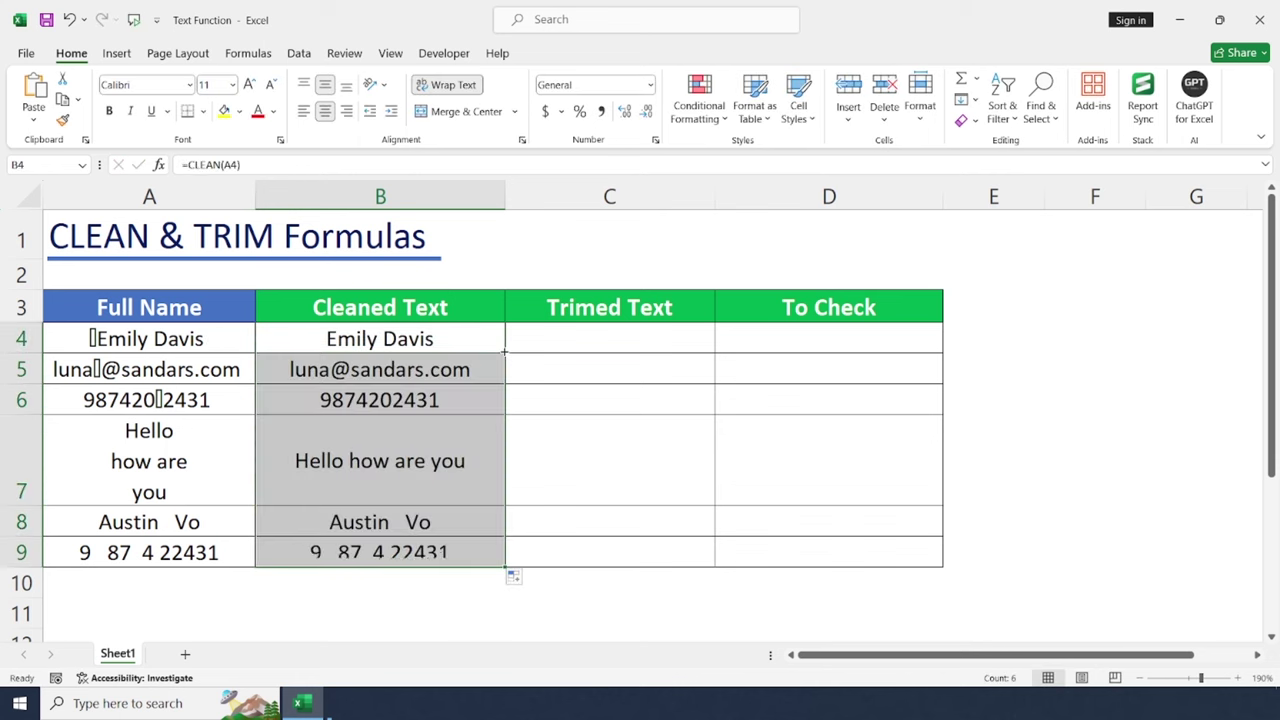
# - Review the cleaned results, noting rows 8 and 9 still have extra spaces
pyautogui.click(424, 340)
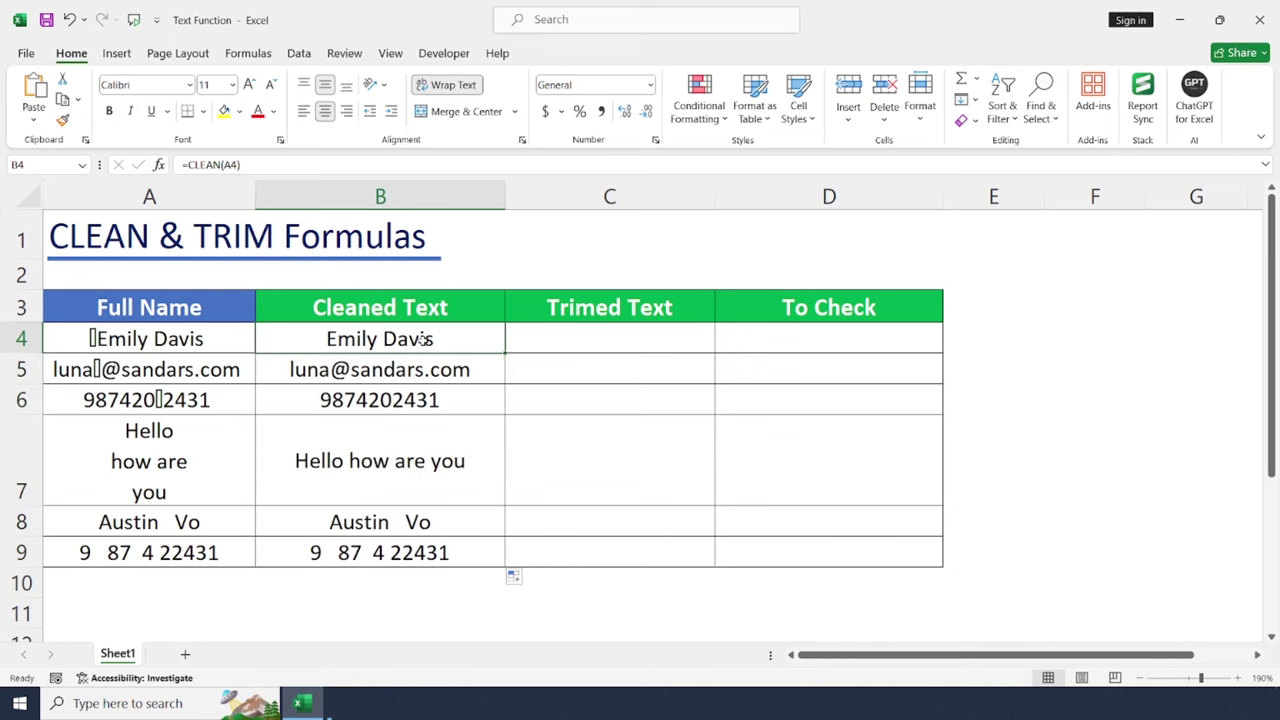
pyautogui.moveTo(424, 340); pyautogui.dragTo(426, 460)
pyautogui.click(426, 460)
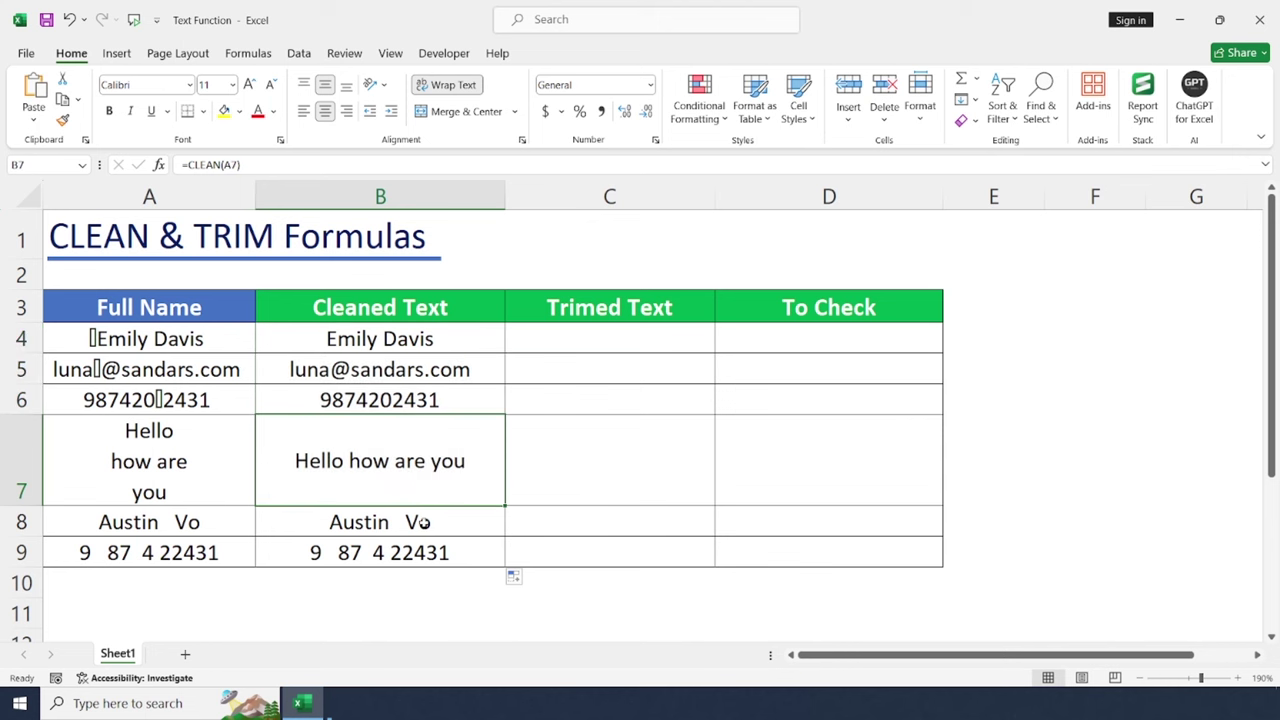
pyautogui.moveTo(424, 522); pyautogui.dragTo(424, 540)
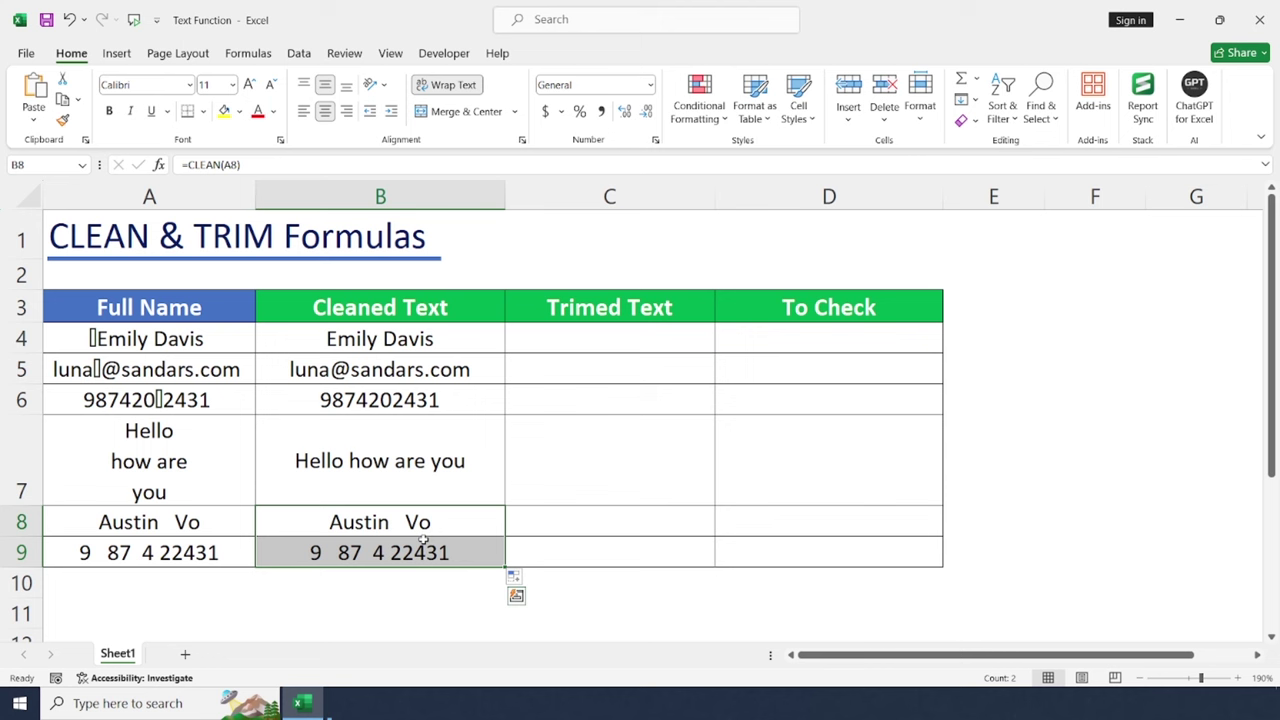
pyautogui.click(423, 480)
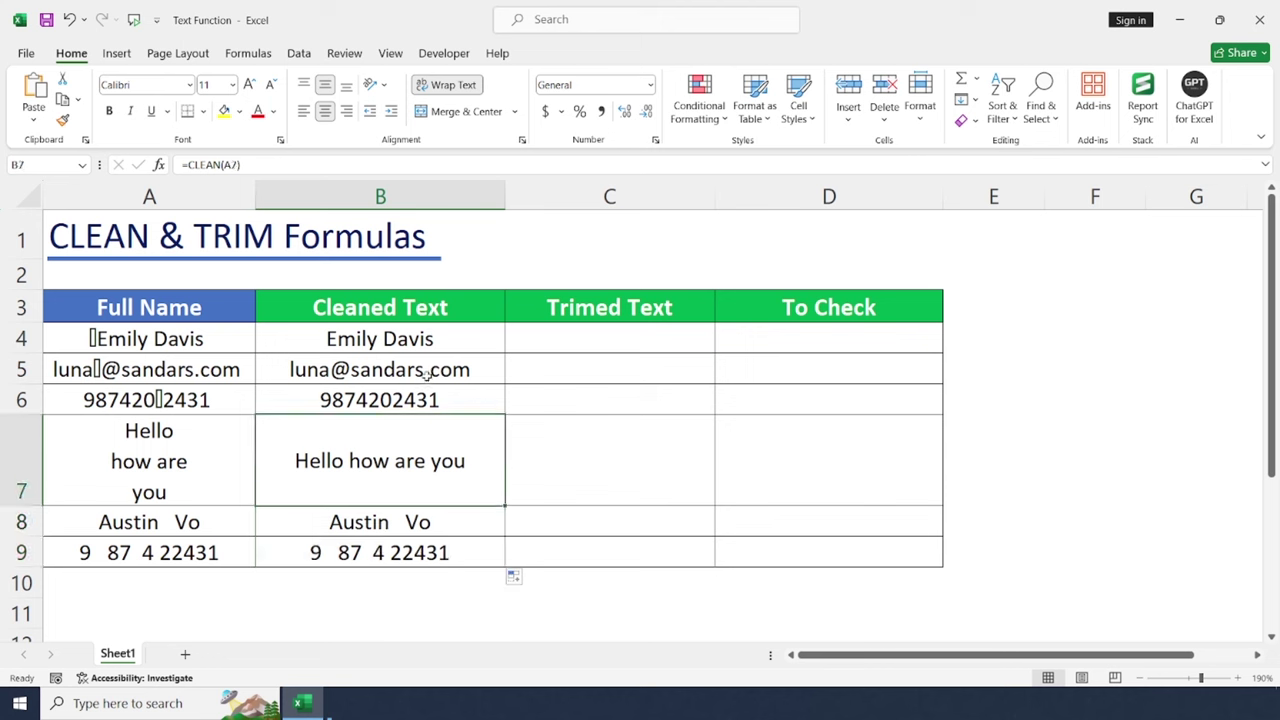
pyautogui.moveTo(421, 524); pyautogui.dragTo(422, 545)
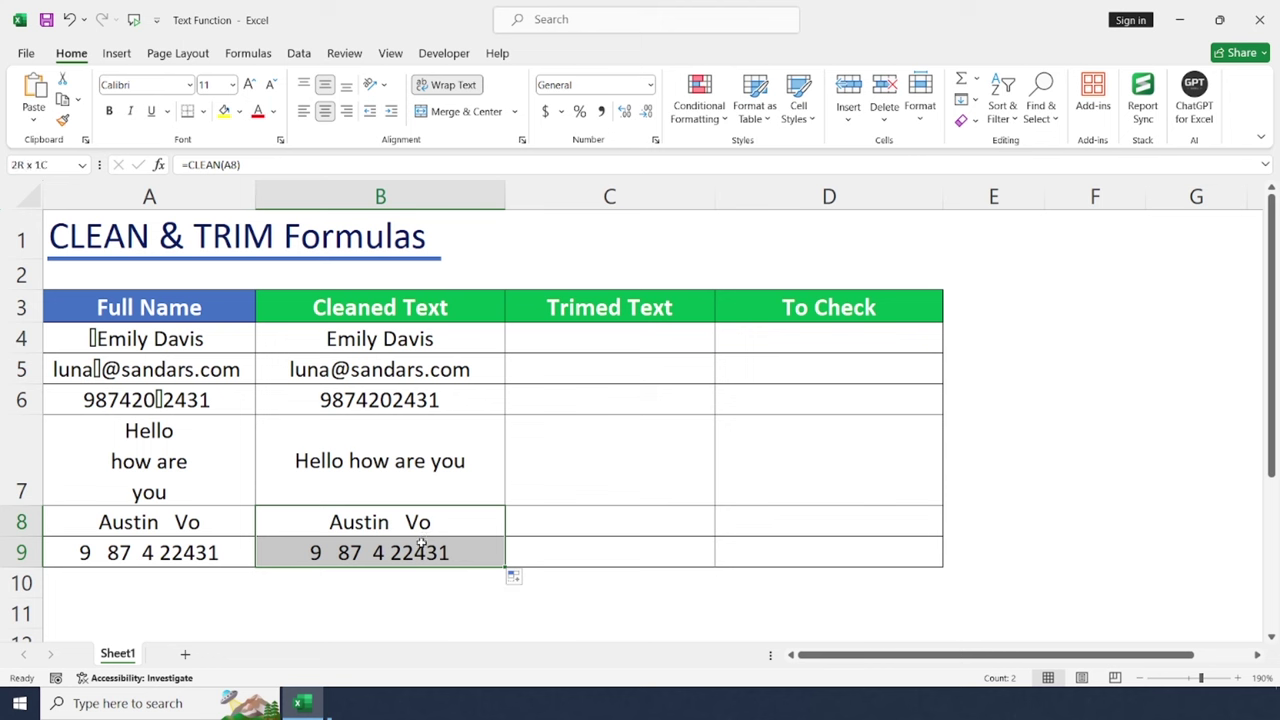
pyautogui.click(490, 345)
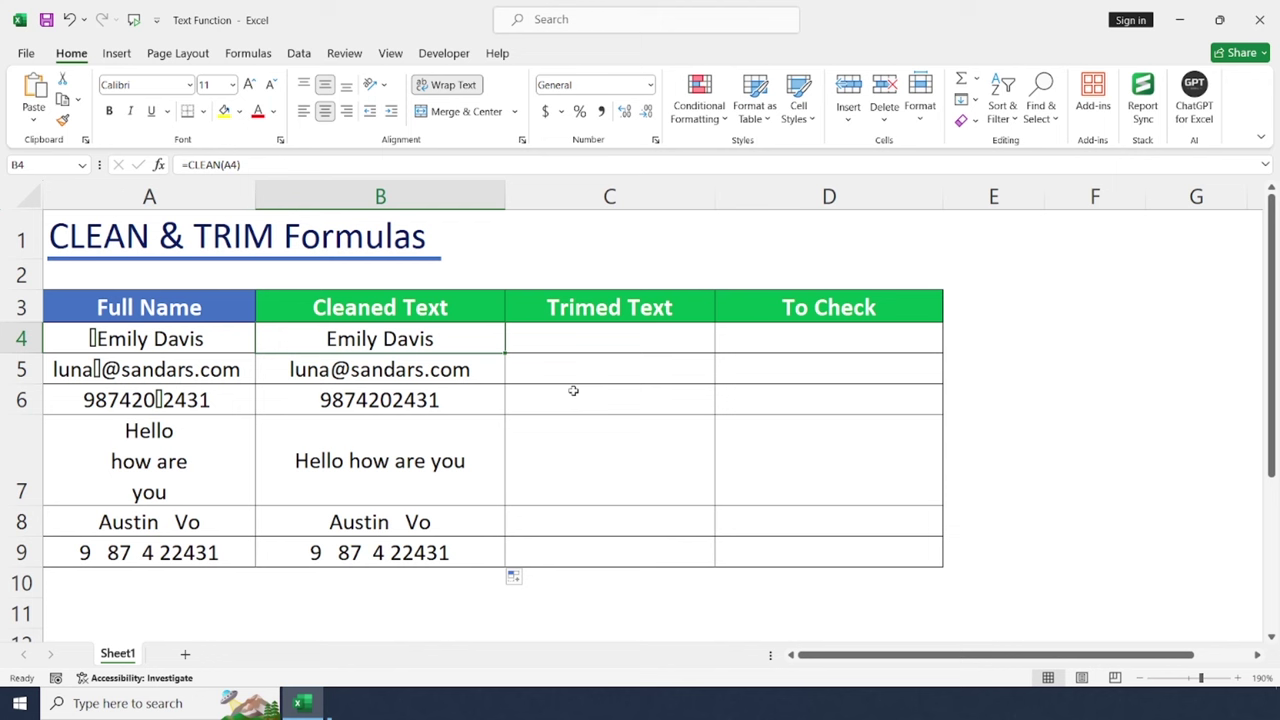
pyautogui.click(541, 522)
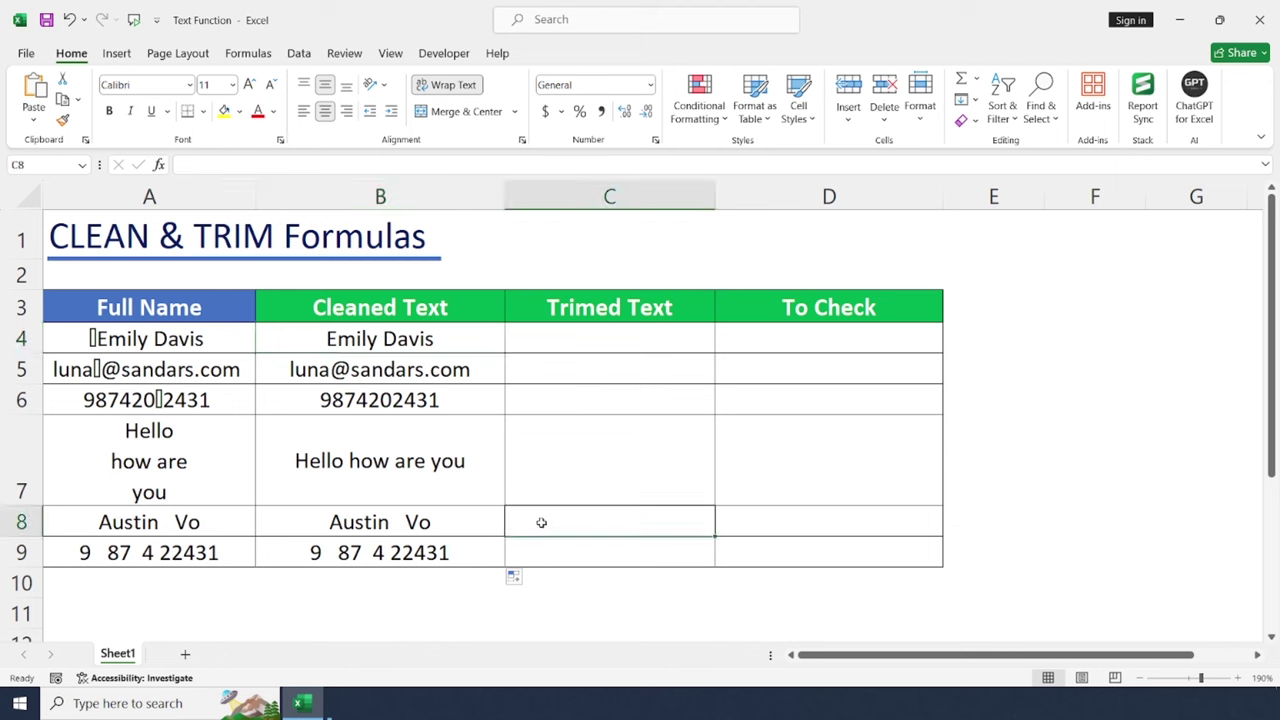
# - Enter =TRIM(A8) in C8 and copy it down to C9
pyautogui.write('=trim')
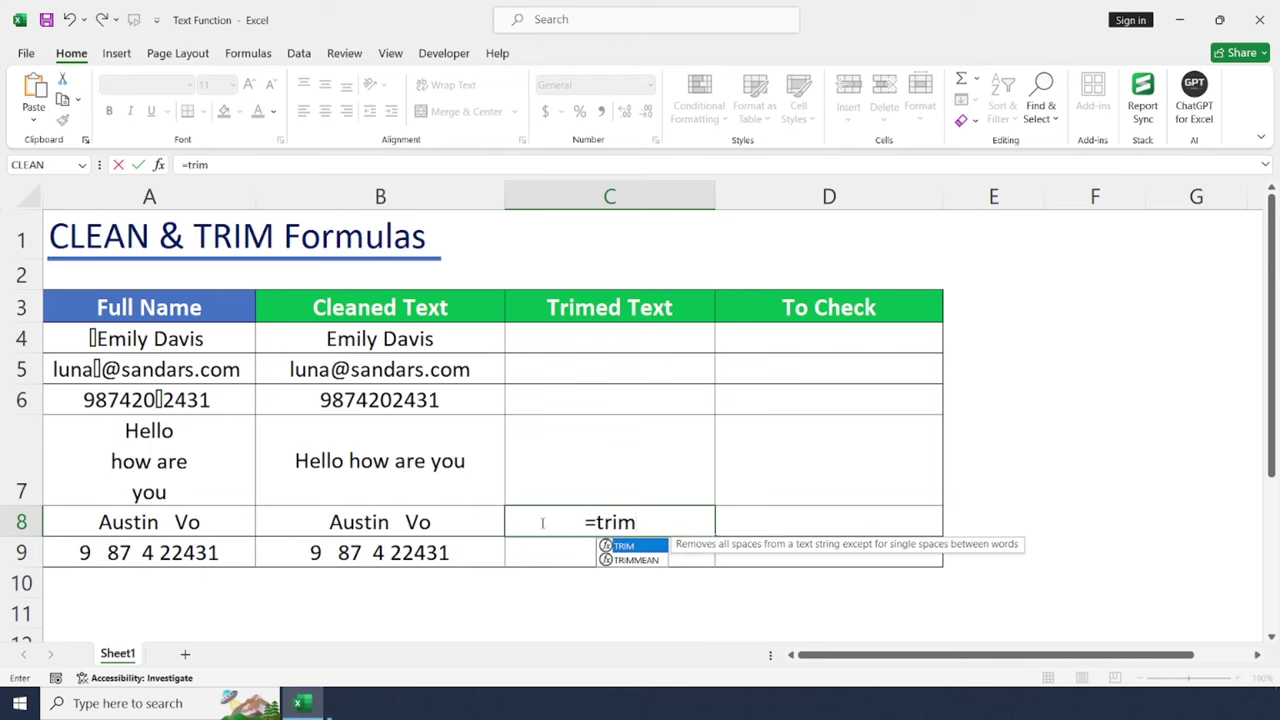
pyautogui.write('(')
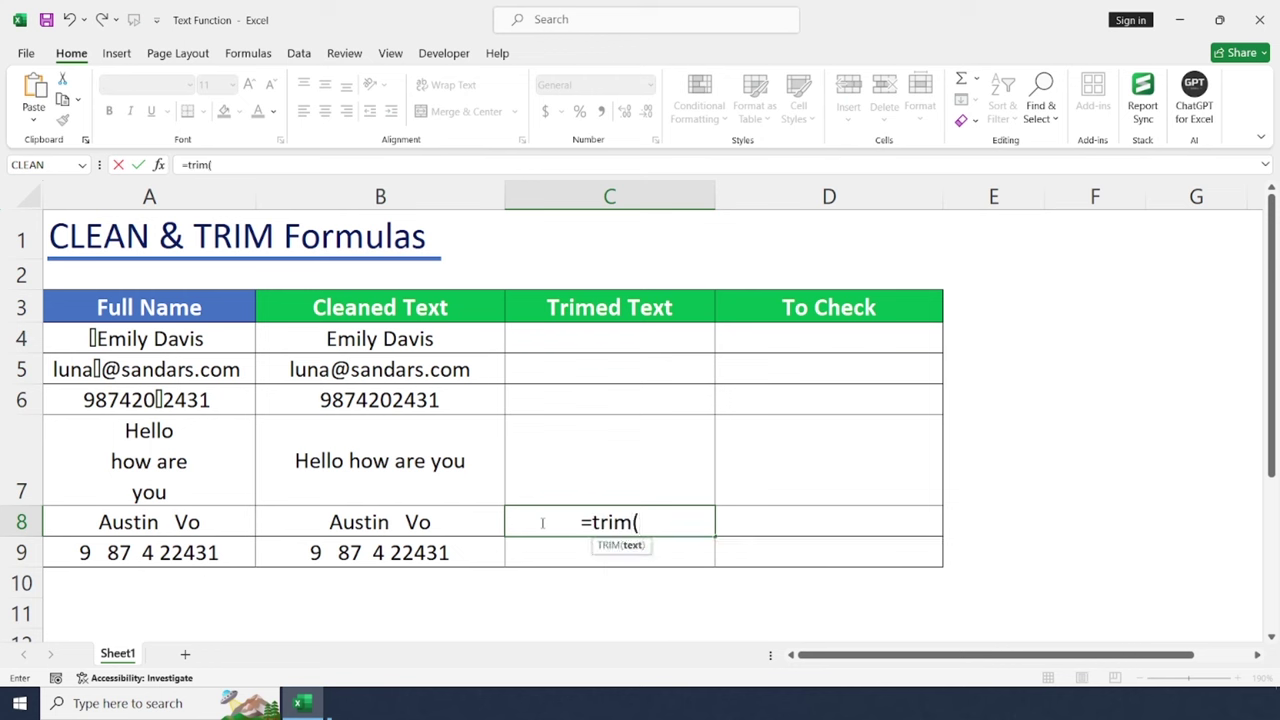
pyautogui.click(197, 521)
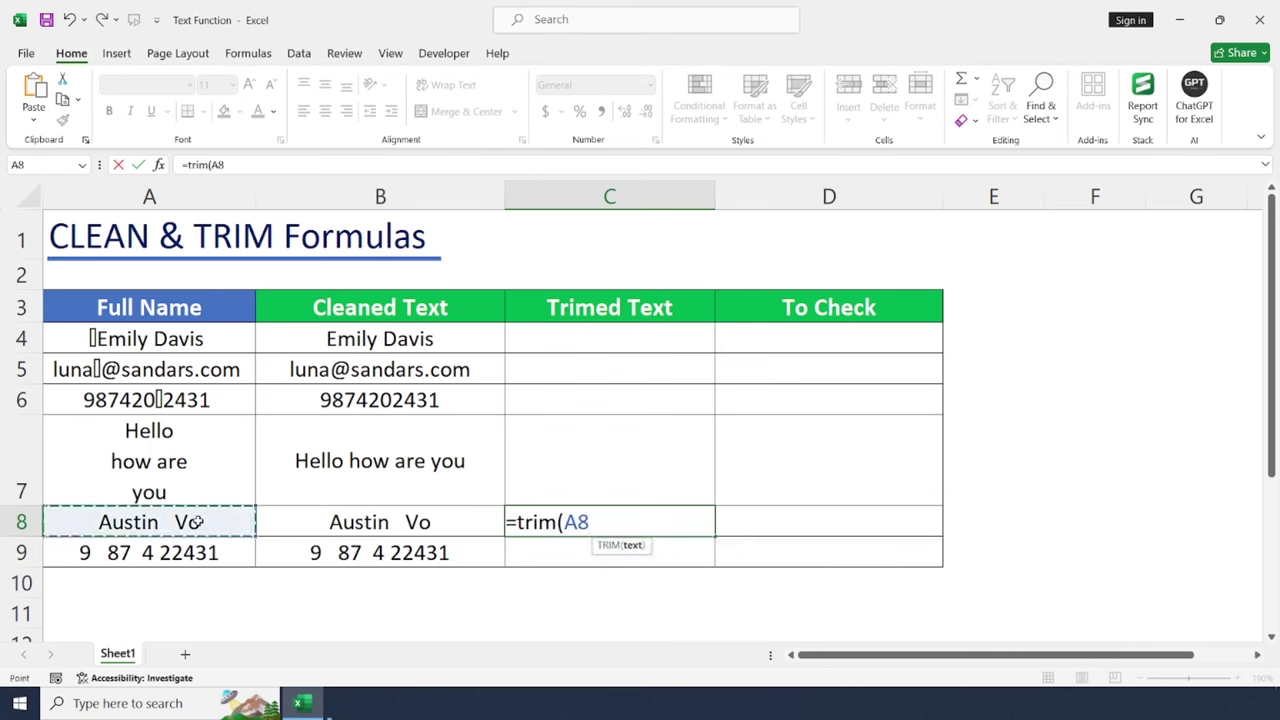
pyautogui.press('Return')
pyautogui.press('Up')
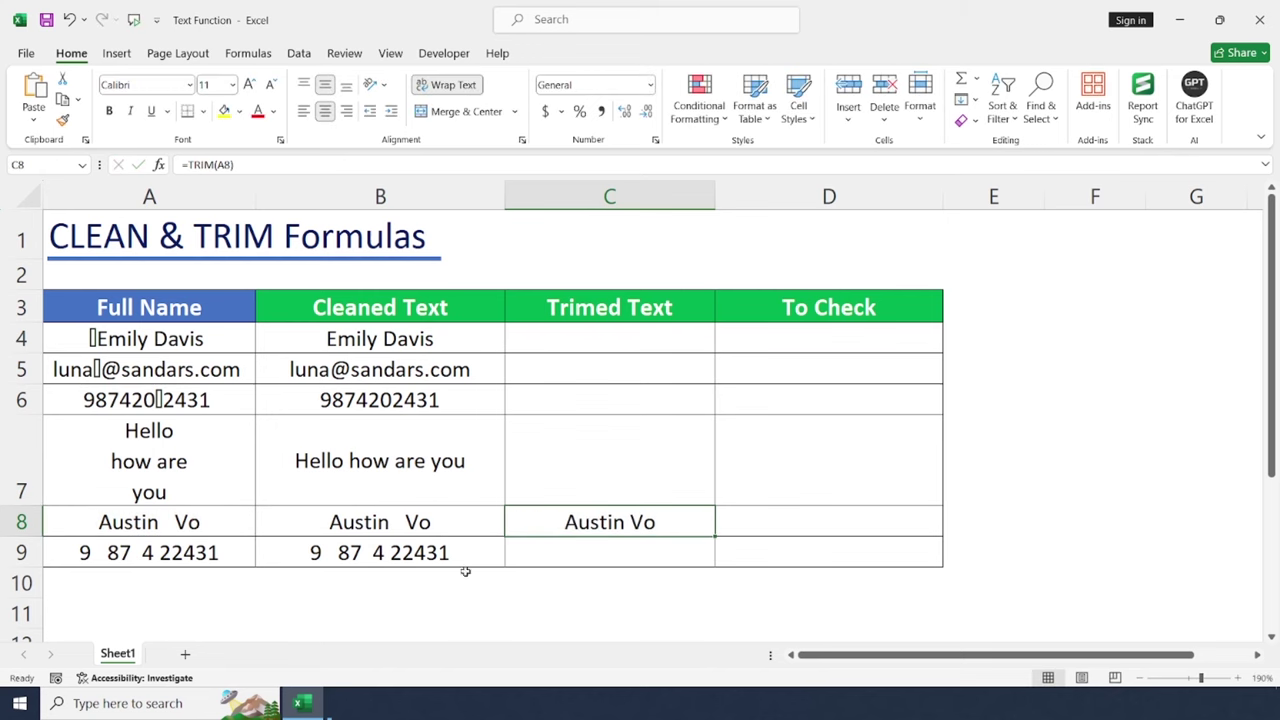
pyautogui.moveTo(716, 538); pyautogui.dragTo(720, 568)
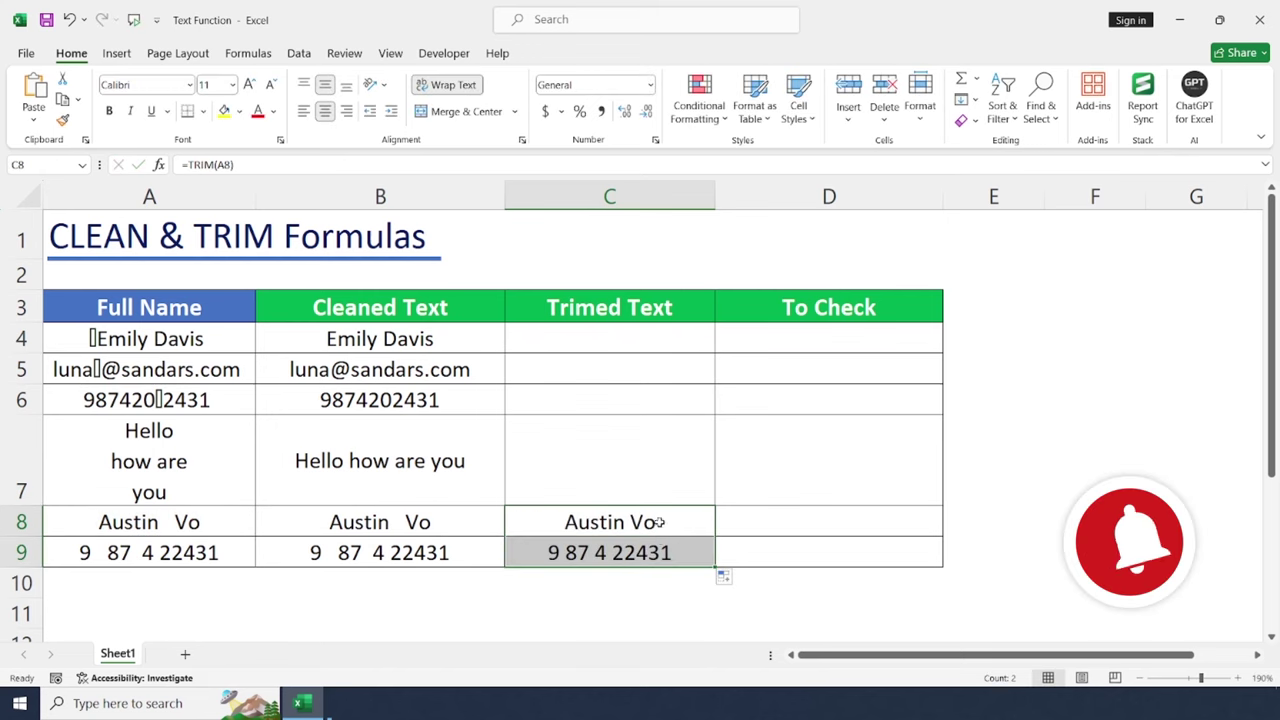
# - Compare the cleaned and trimmed results and check the TRIM formula in C9
pyautogui.moveTo(380, 338); pyautogui.dragTo(595, 547)
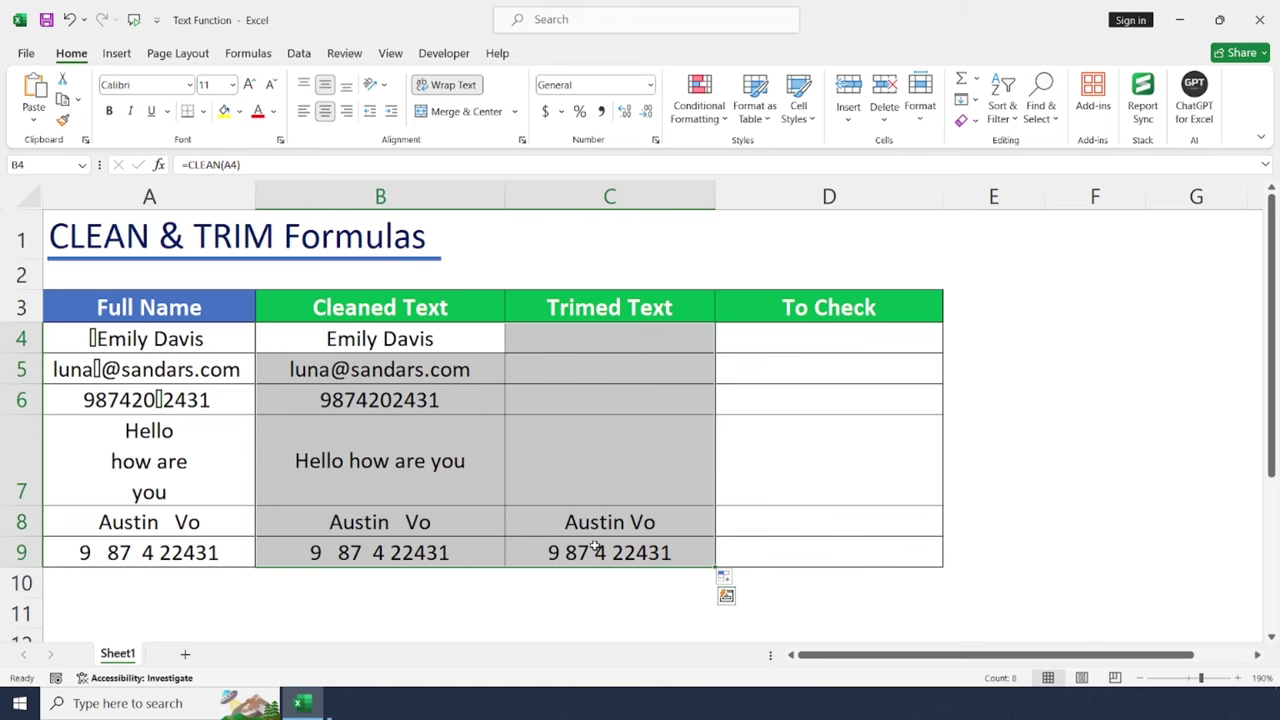
pyautogui.click(595, 547)
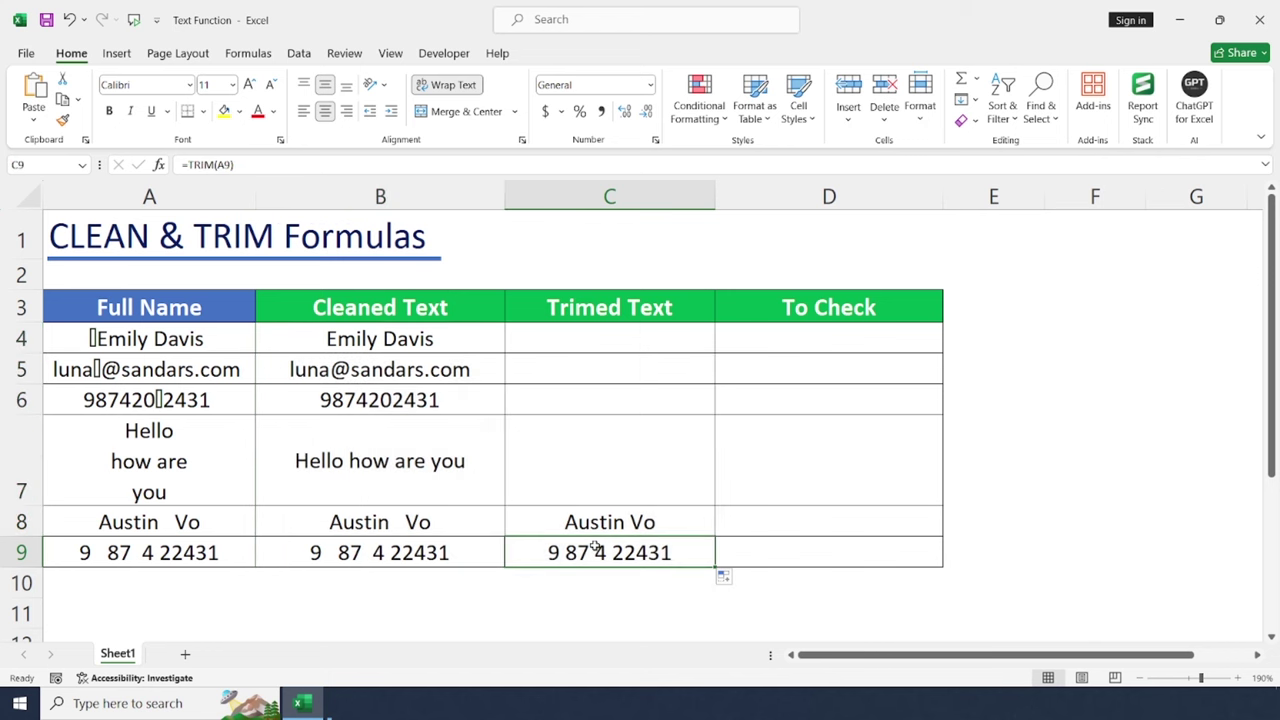
pyautogui.click(880, 338)
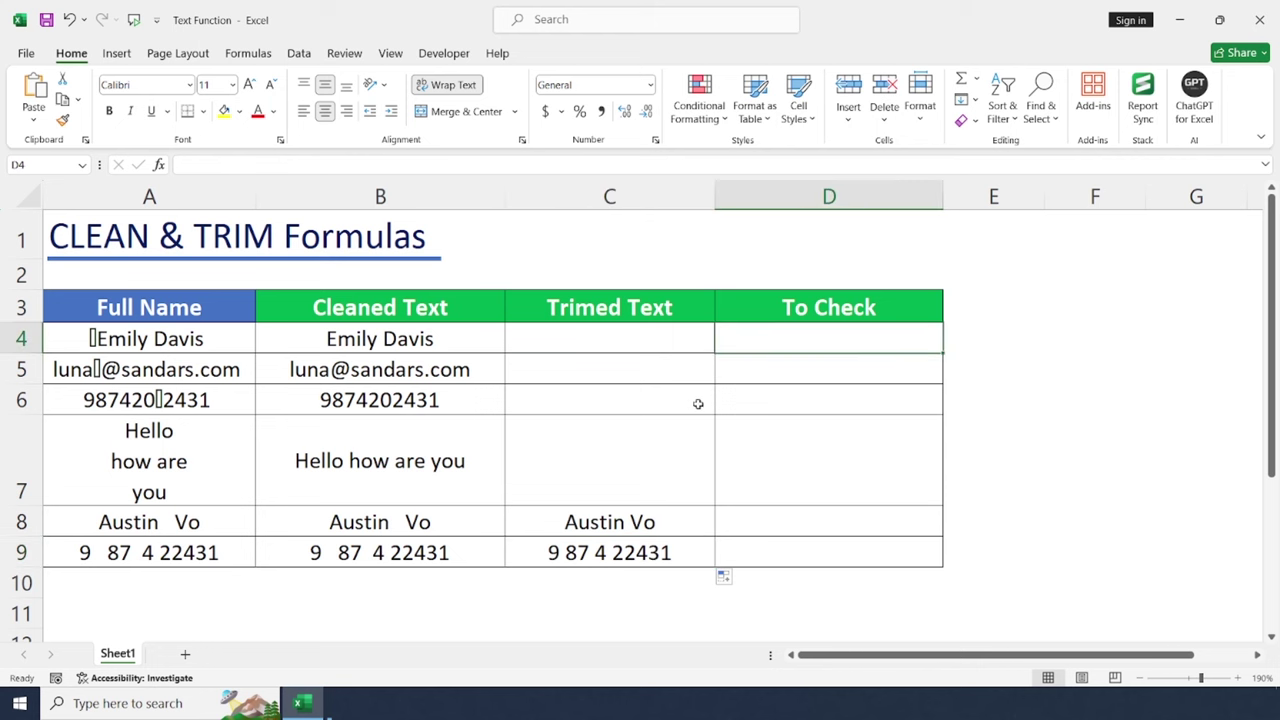
# - Enter =IF(CLEAN(A4)=A4,"Clean","Not Clean") in D4, which returns Not Clean
pyautogui.write('=i')
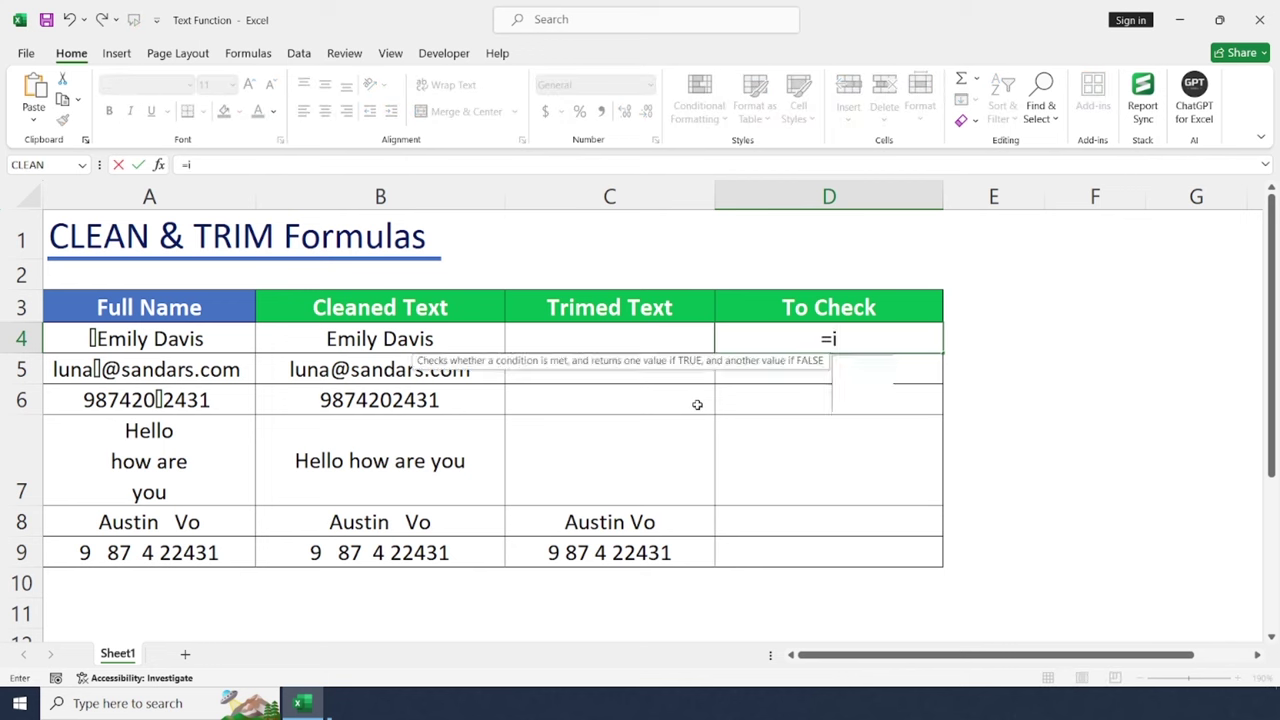
pyautogui.write('f(cle')
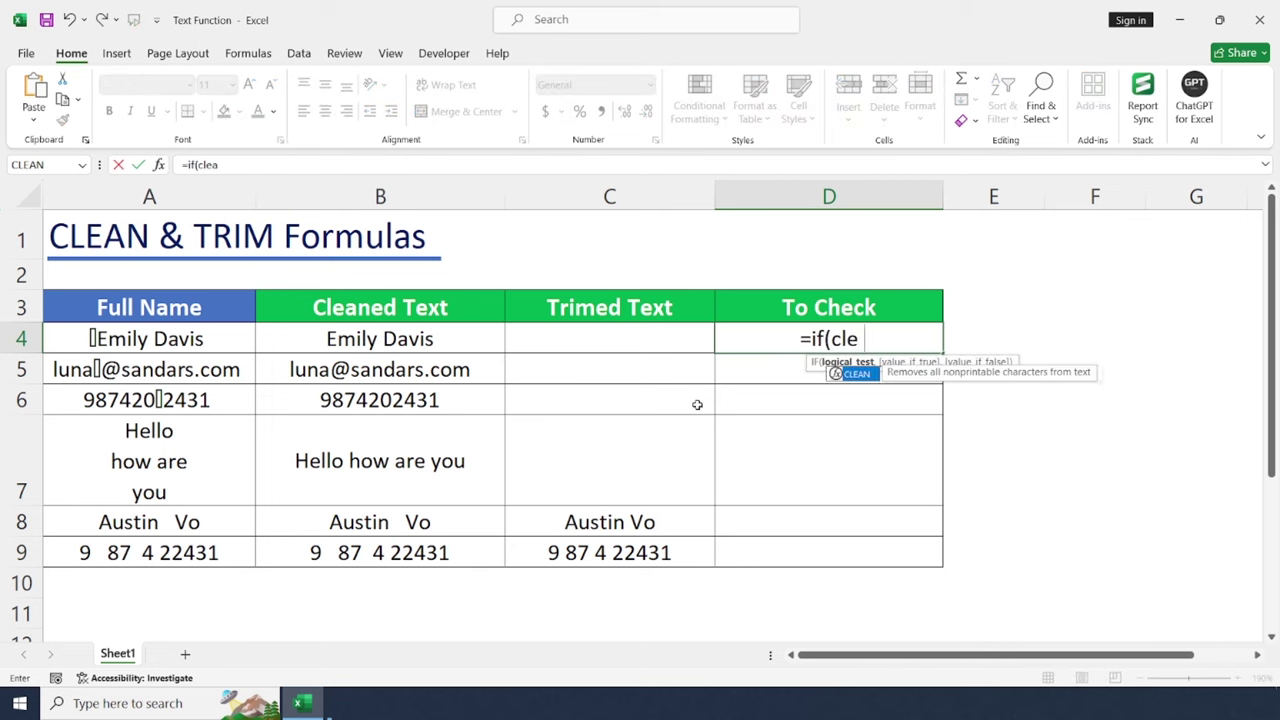
pyautogui.write('an(')
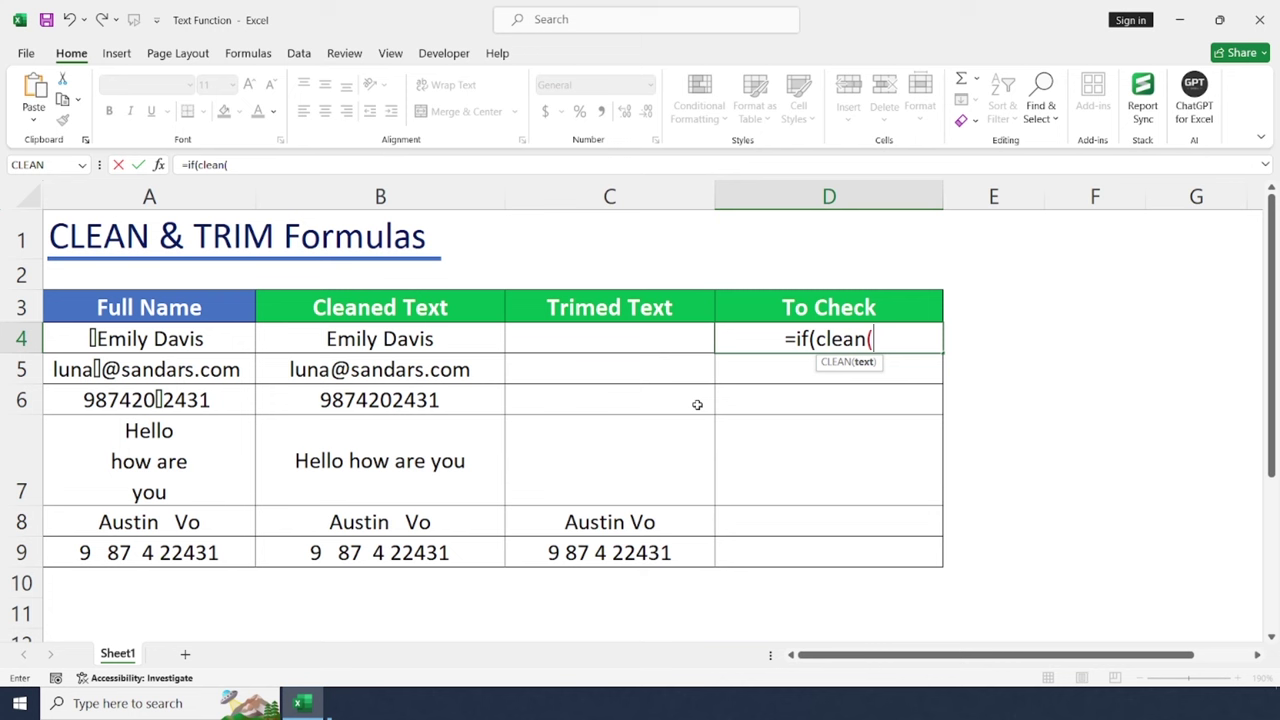
pyautogui.press('Left')
pyautogui.press('Left')
pyautogui.press('Left')
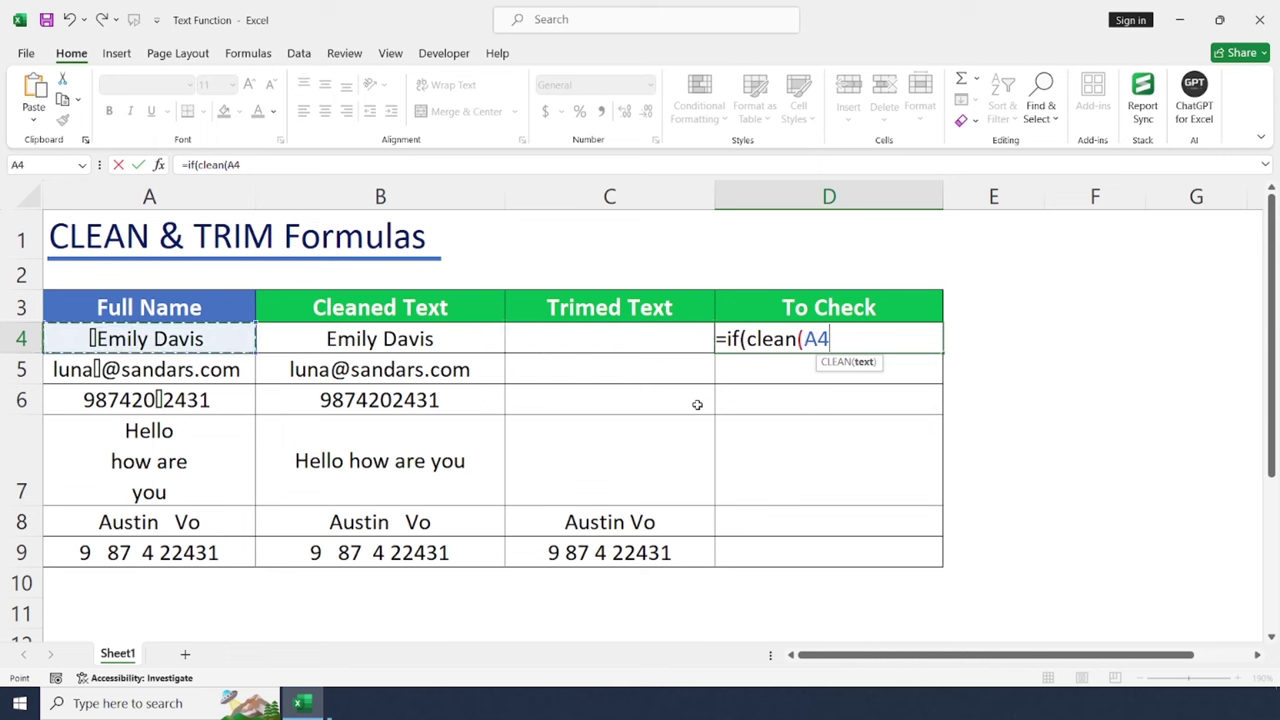
pyautogui.write(')')
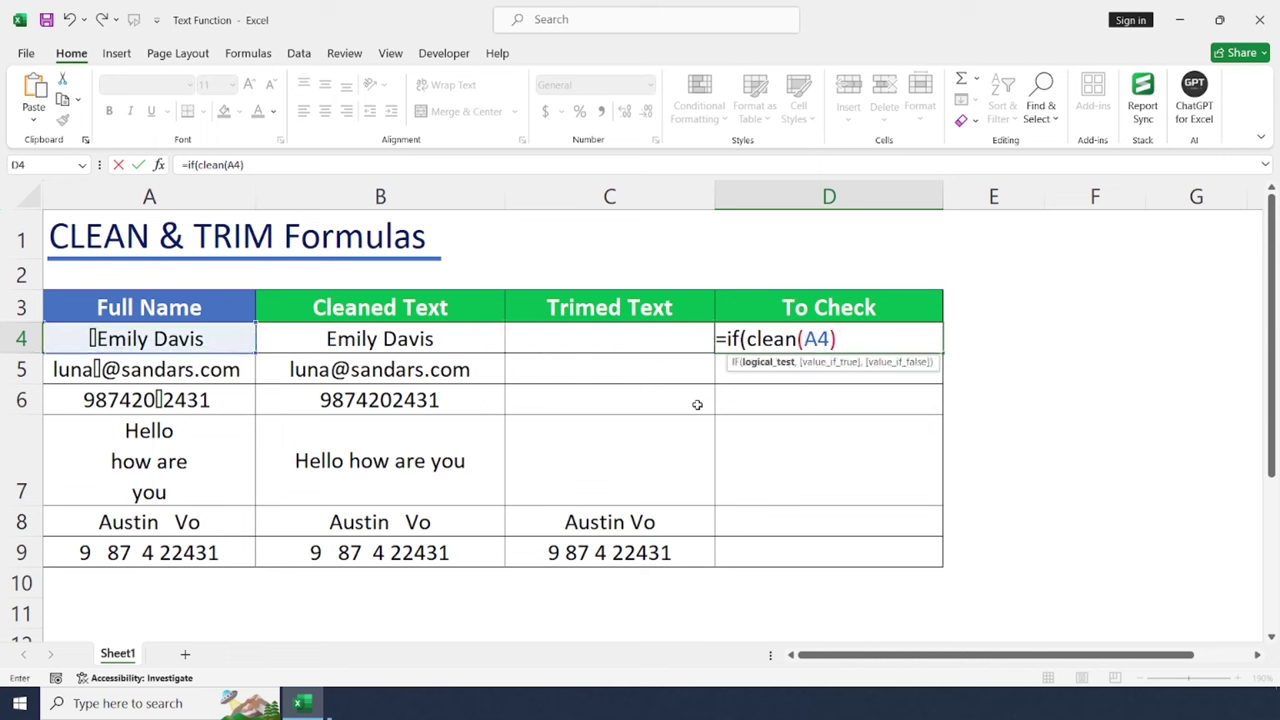
pyautogui.write('=A')
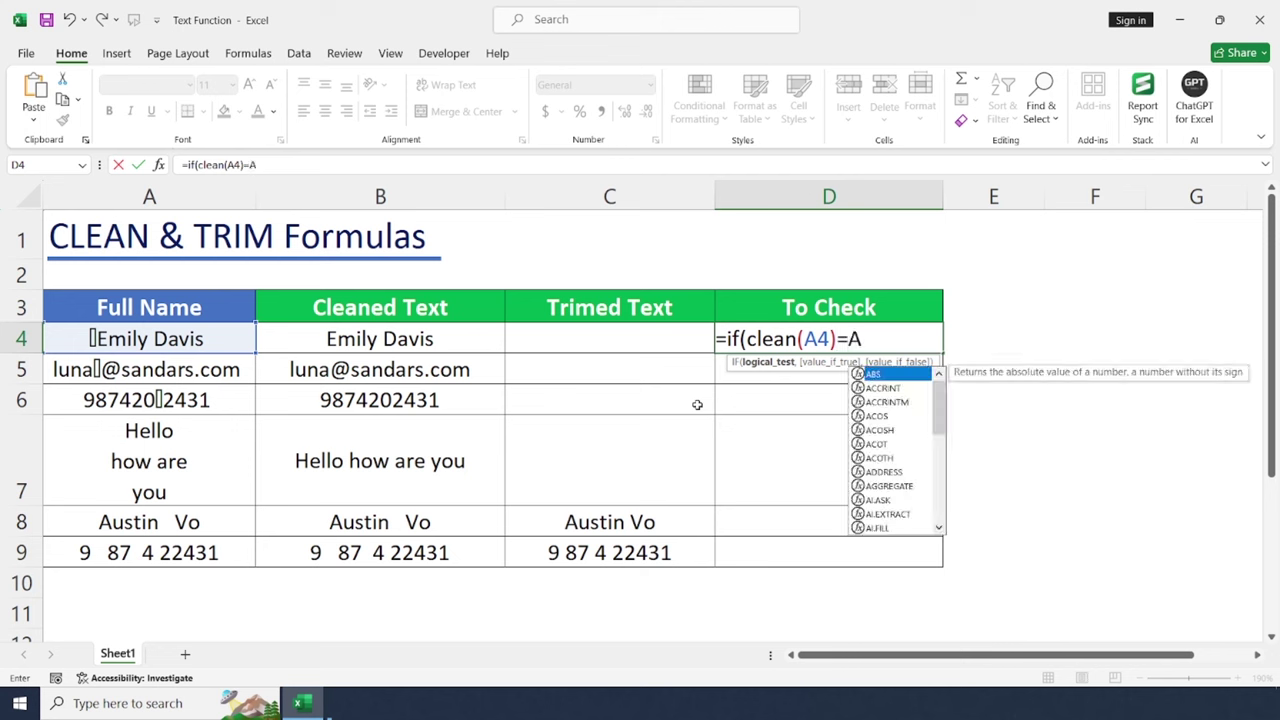
pyautogui.write('4')
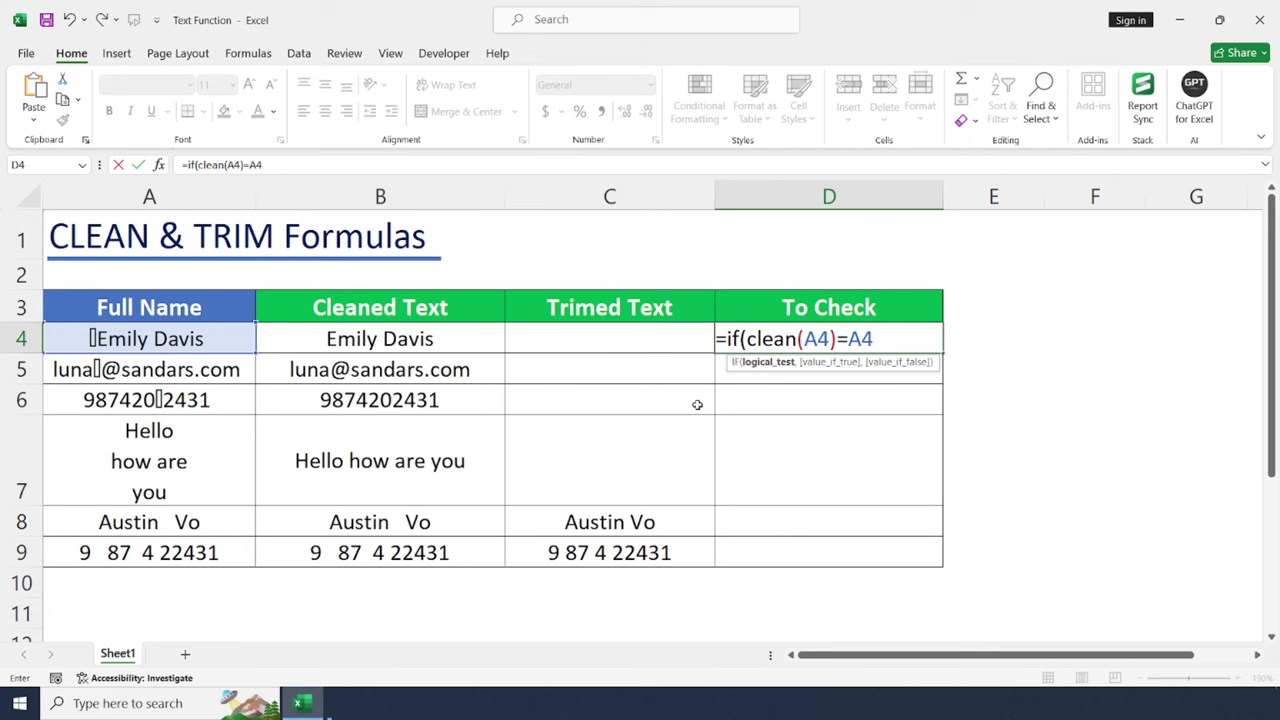
pyautogui.write(',"Cle')
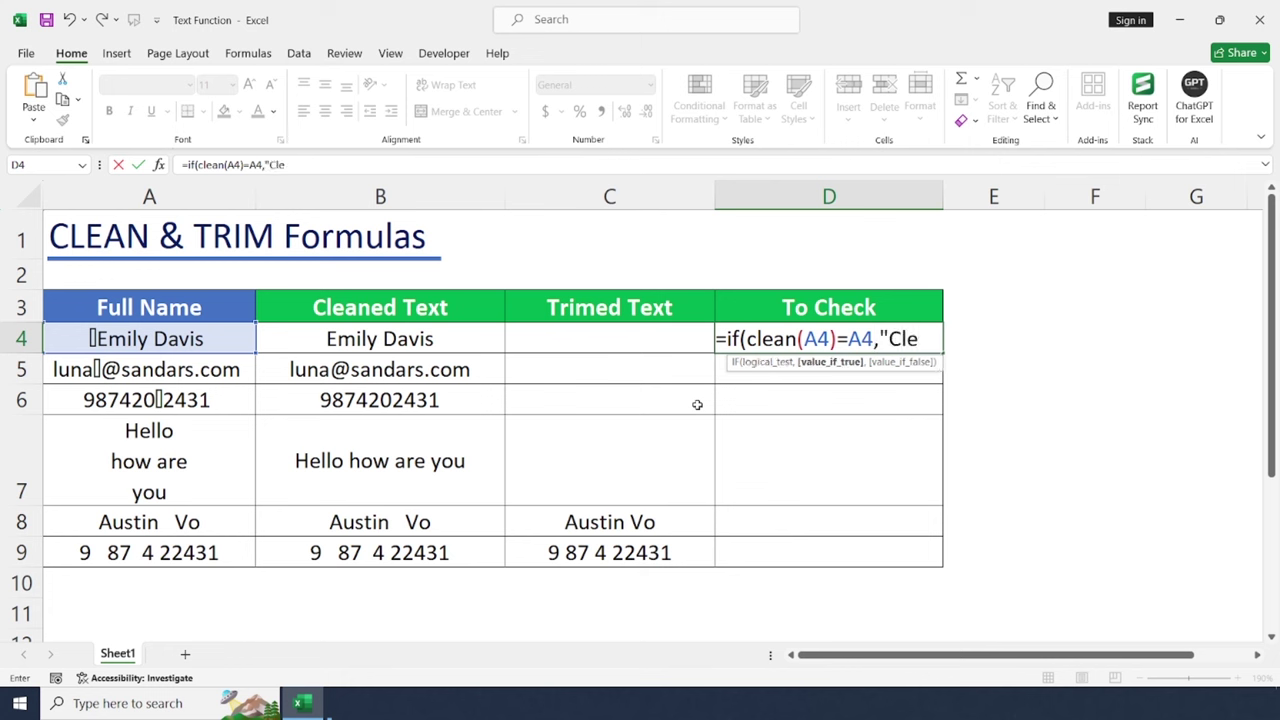
pyautogui.write('an","N')
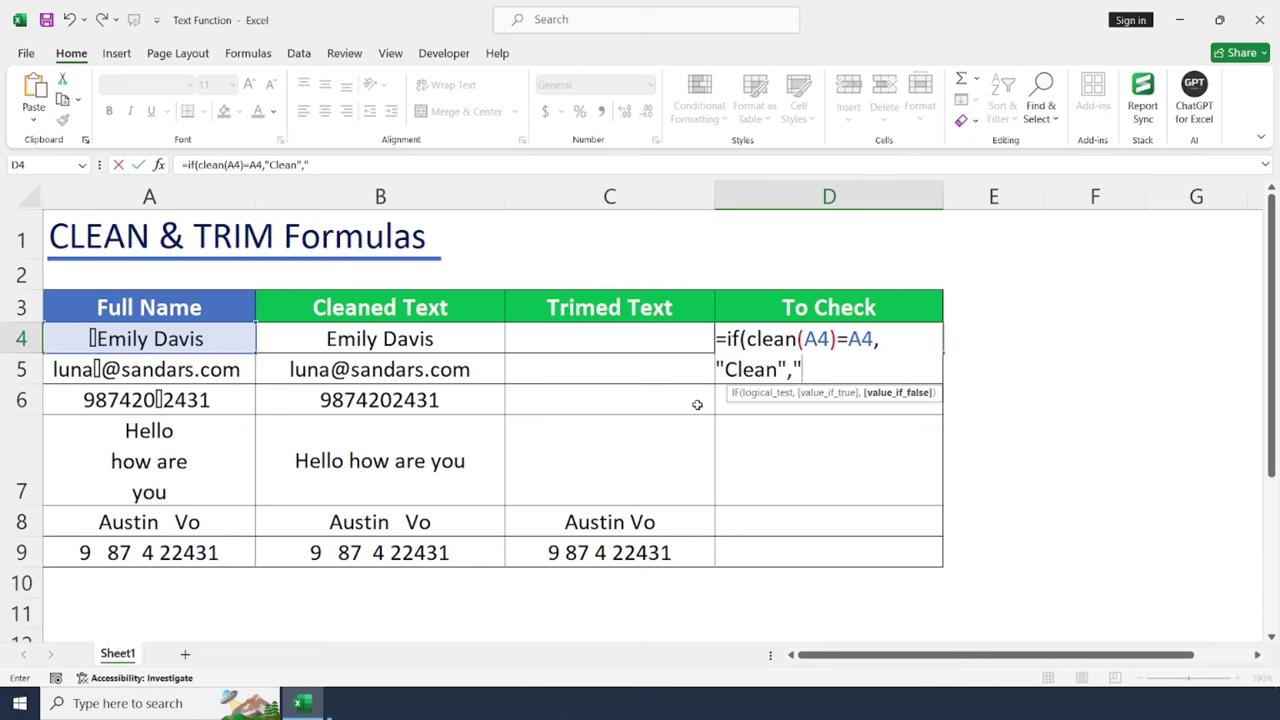
pyautogui.write('ot Clean")')
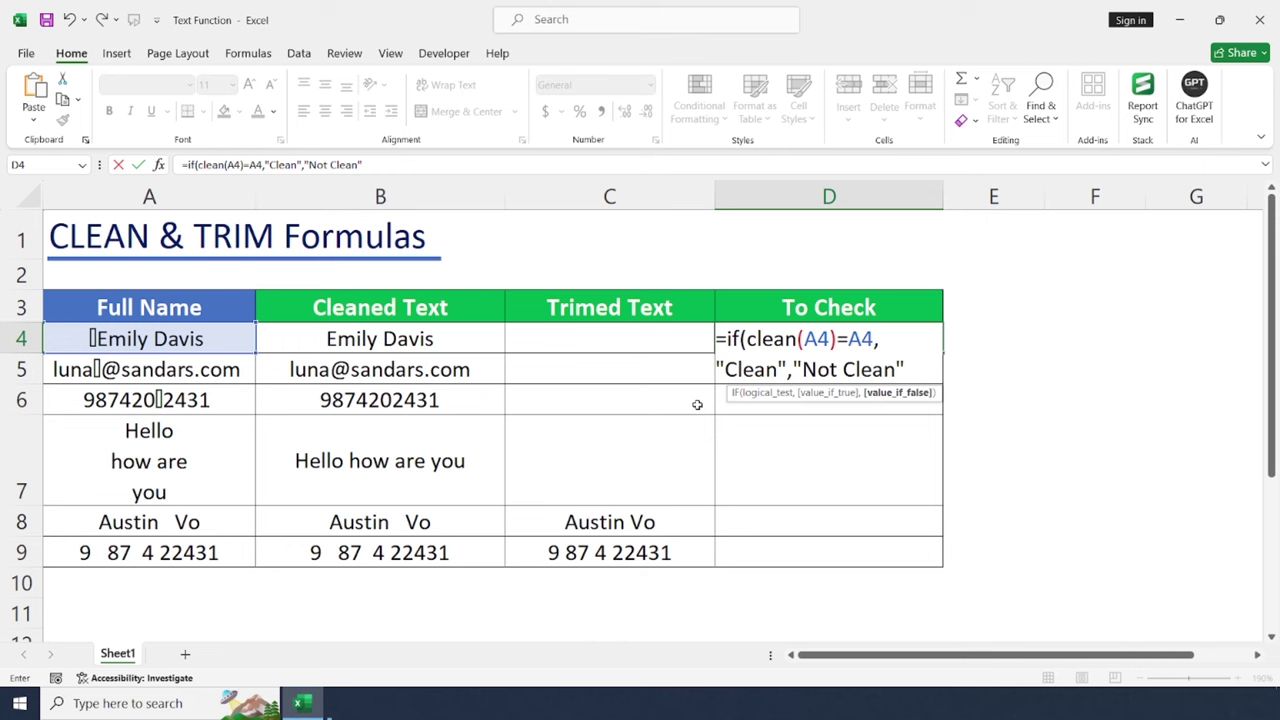
pyautogui.press('Return')
pyautogui.press('Up')
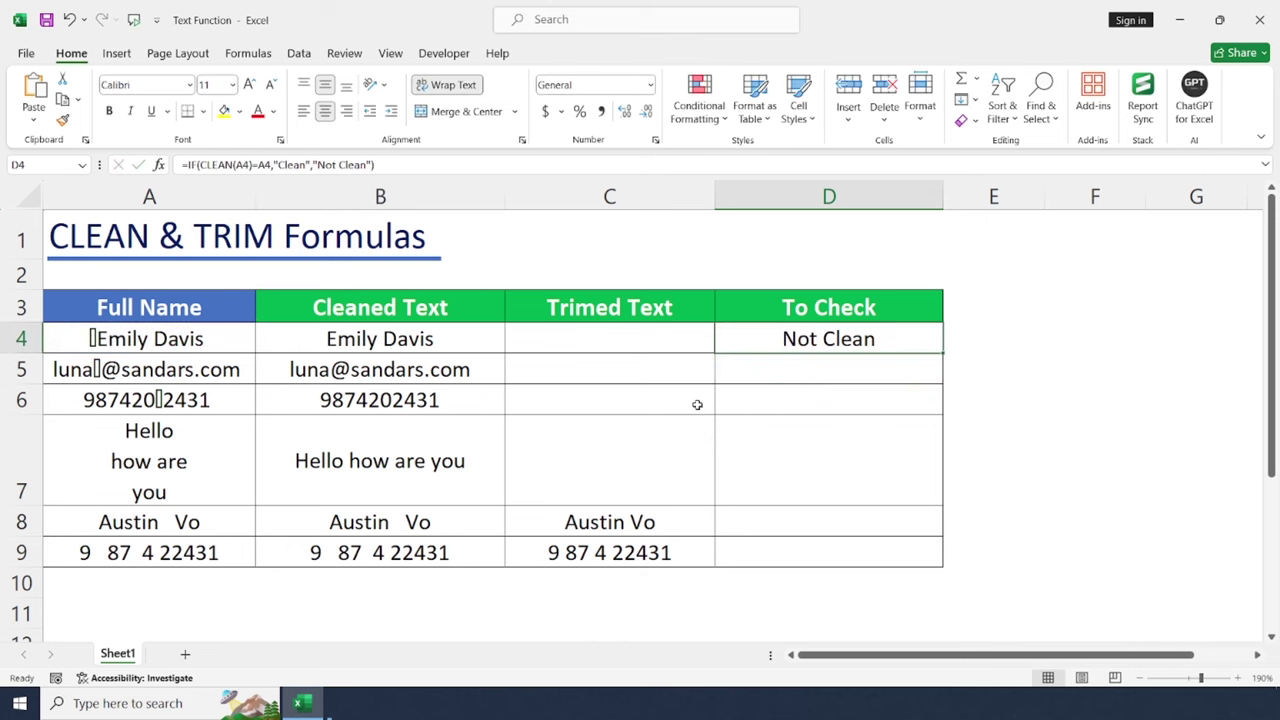
# - Fill the D4 check formula down to D9
pyautogui.doubleClick(943, 352)
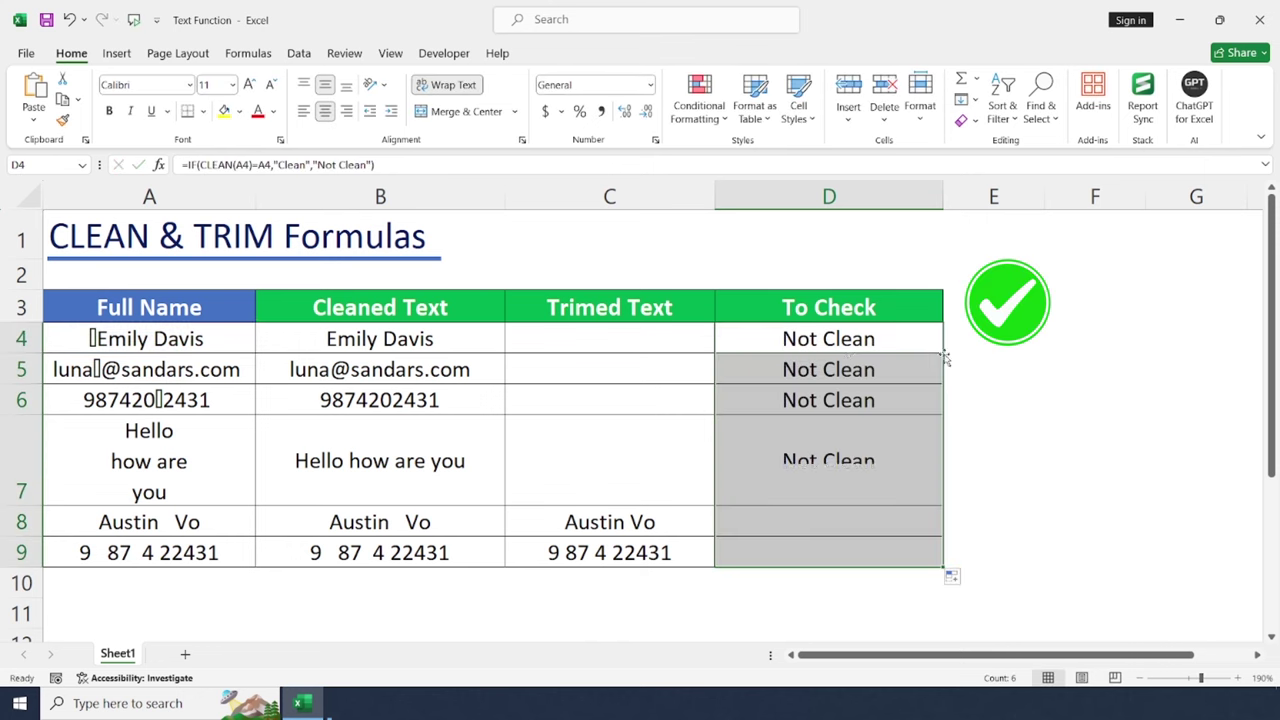
pyautogui.click(849, 342)
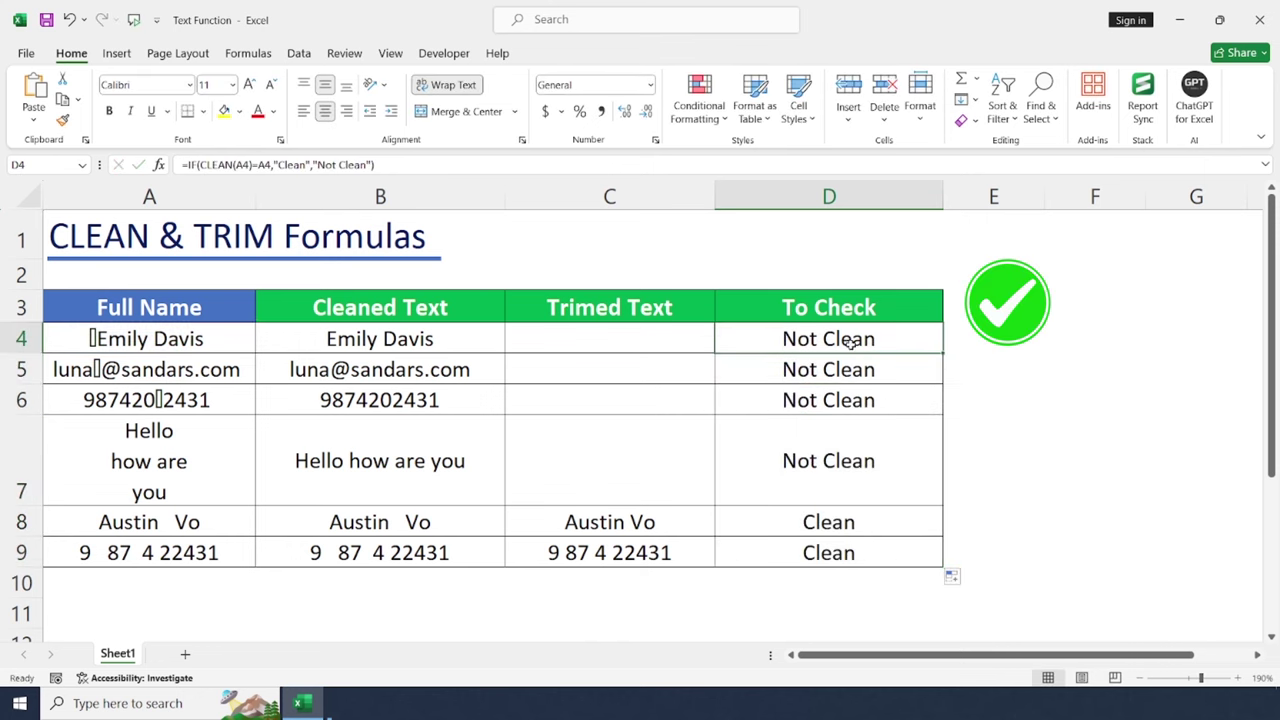
pyautogui.click(203, 339)
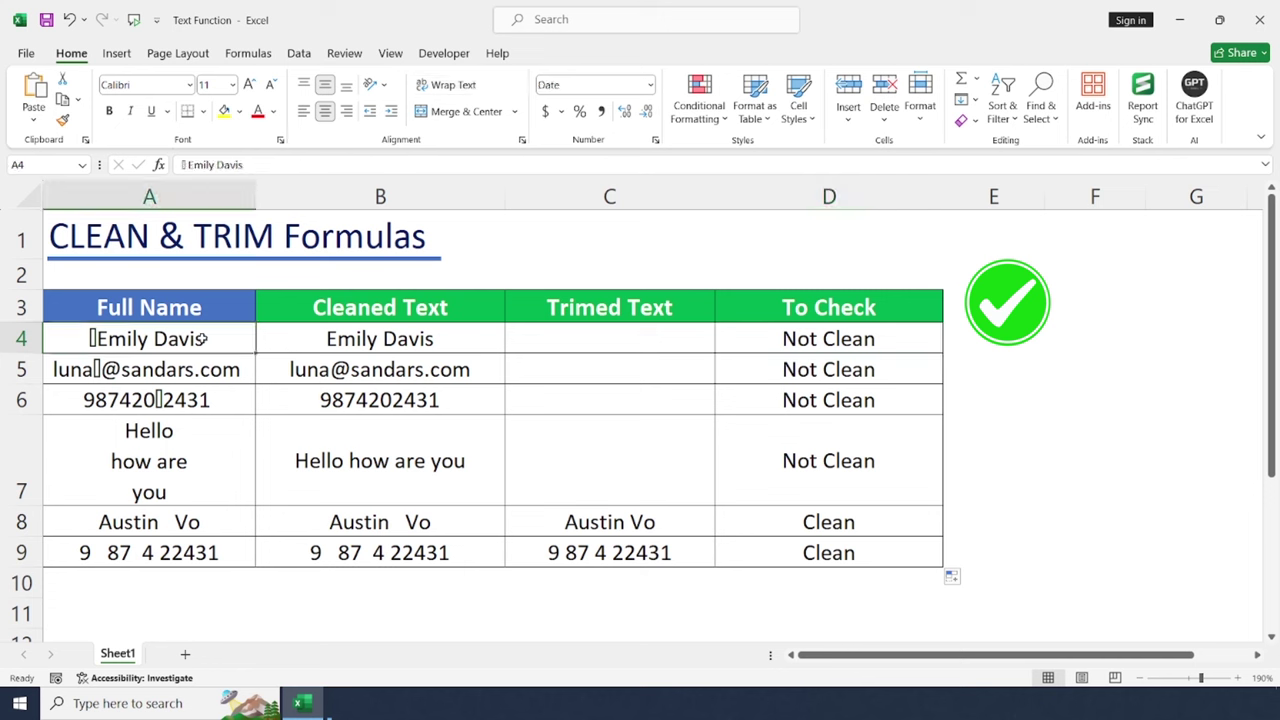
pyautogui.click(873, 341)
# - Delete the hidden leading character from the name in A4 so D4 reads Clean
pyautogui.click(150, 339)
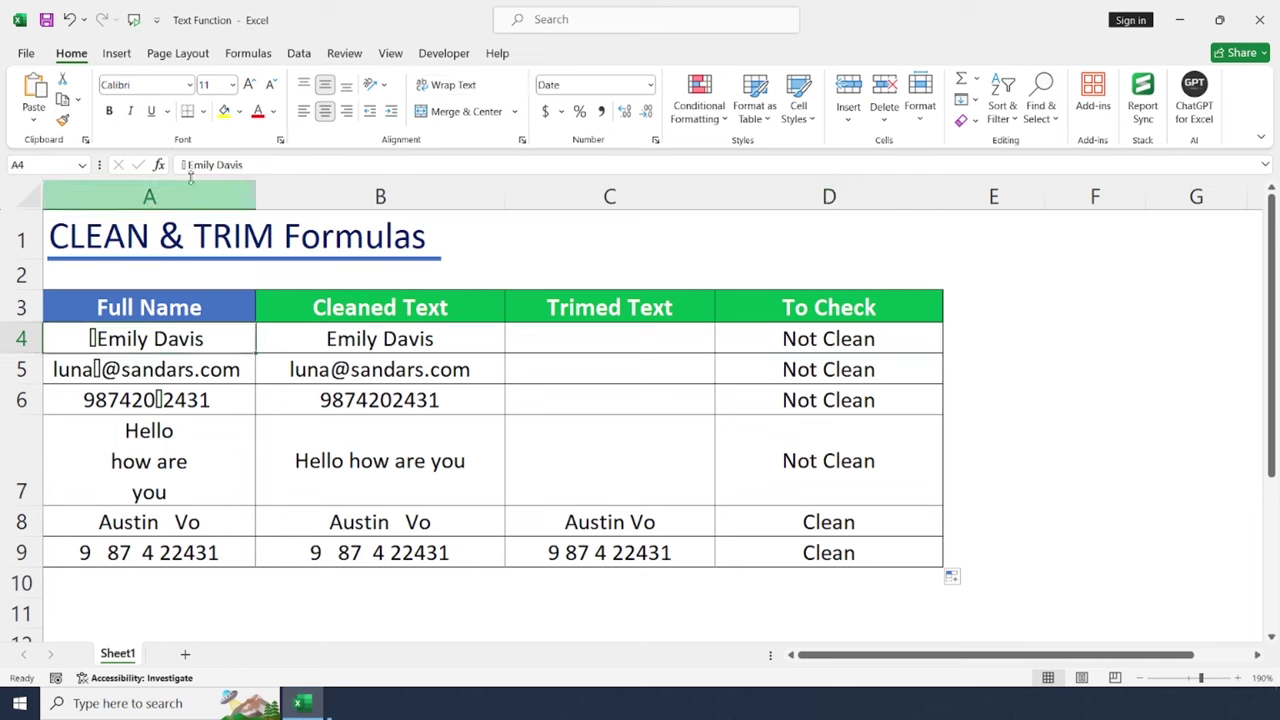
pyautogui.press('F2')
pyautogui.press('Home')
pyautogui.press('Delete')
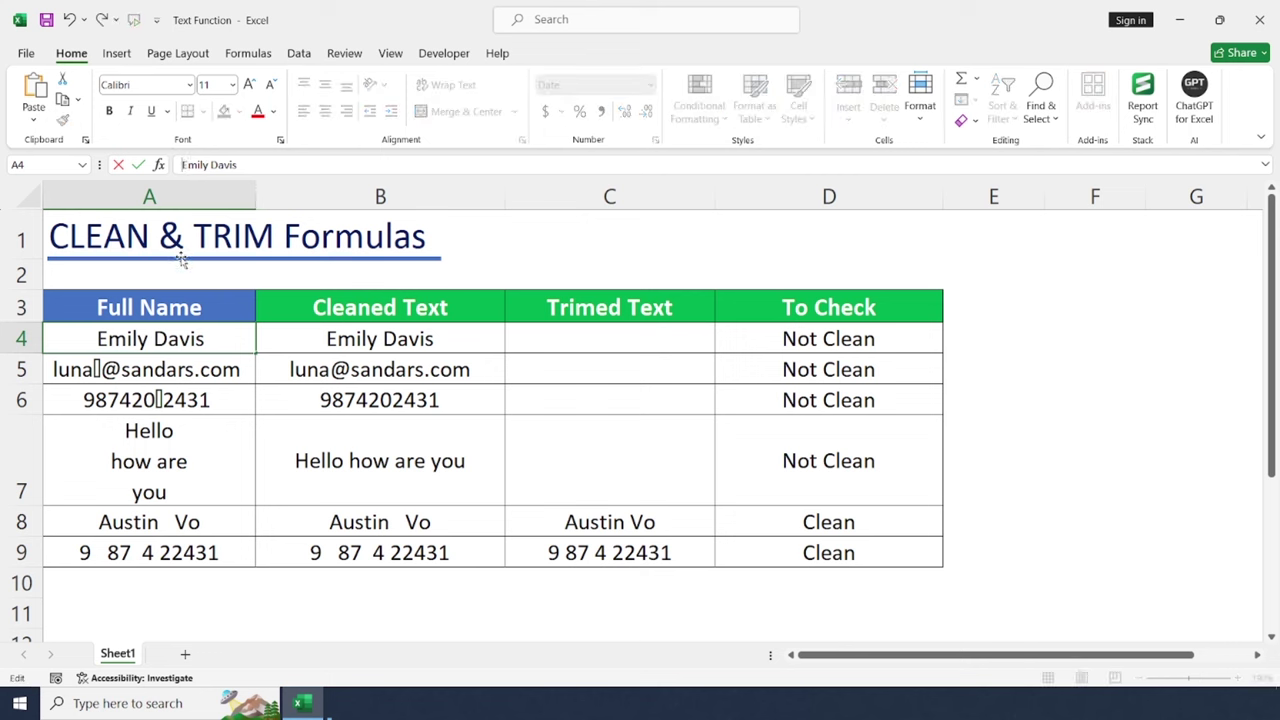
pyautogui.press('Return')
pyautogui.click(841, 344)
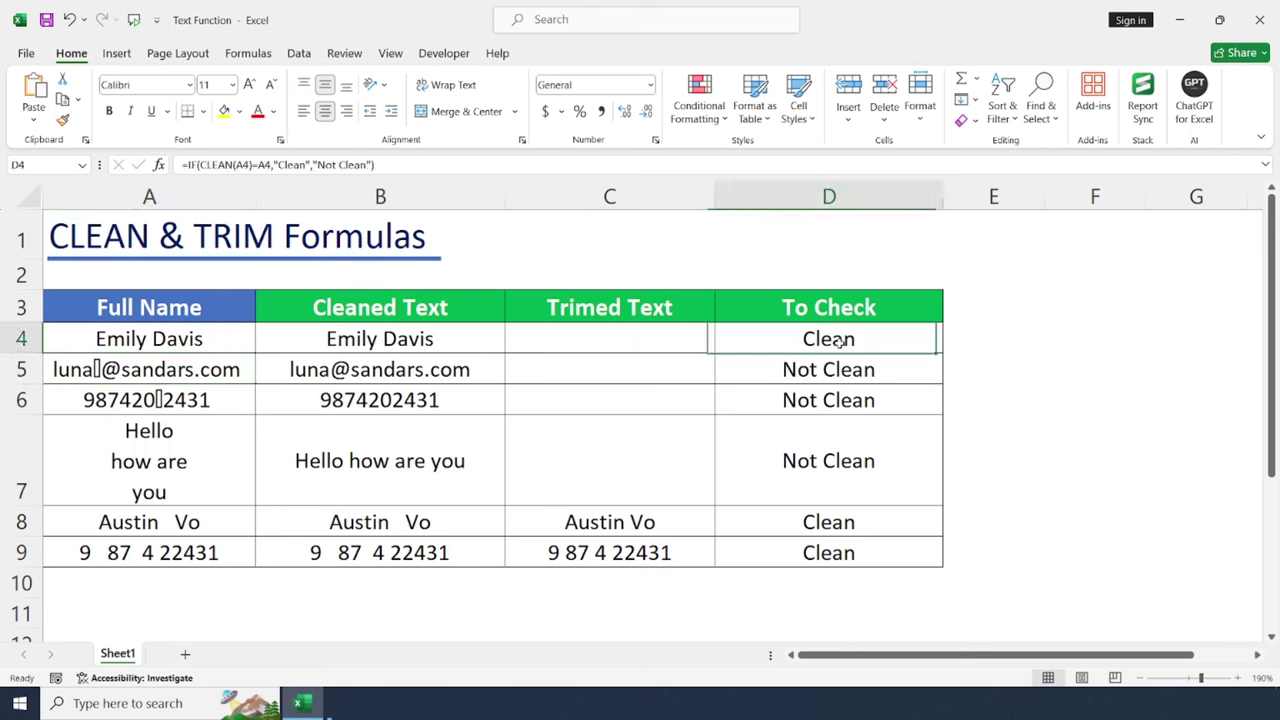
pyautogui.click(853, 524)
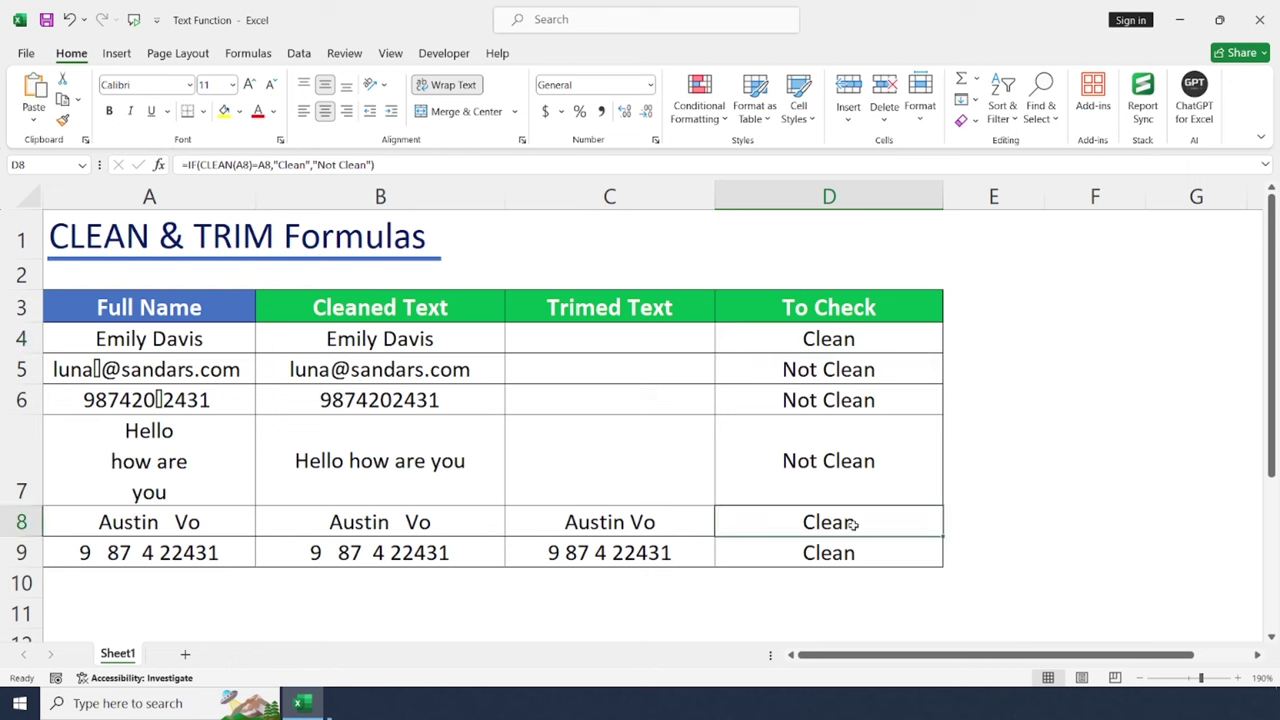
# - Change the D8 formula to =IF(TRIM(A8)=A8,"Clean","Not Clean") by swapping CLEAN for TRIM
pyautogui.click(234, 165)
pyautogui.press('BackSpace')
pyautogui.press('BackSpace')
pyautogui.press('BackSpace')
pyautogui.press('BackSpace')
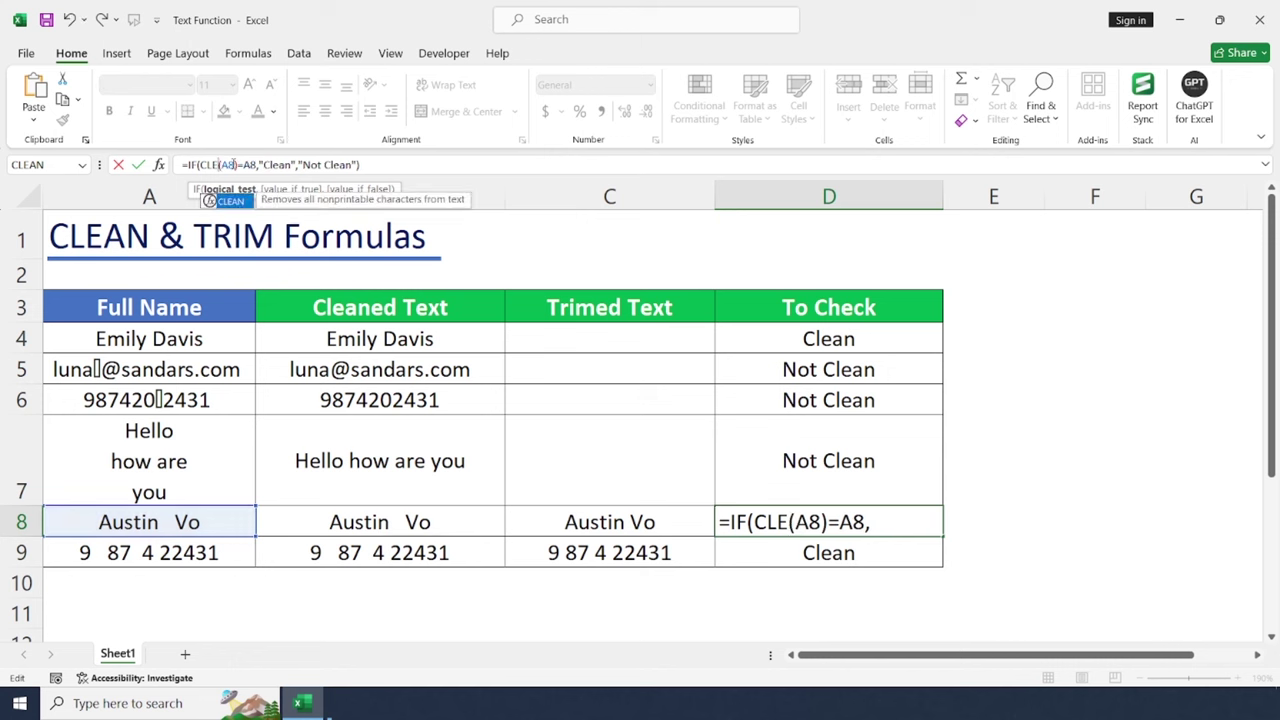
pyautogui.press('BackSpace')
pyautogui.write('trim')
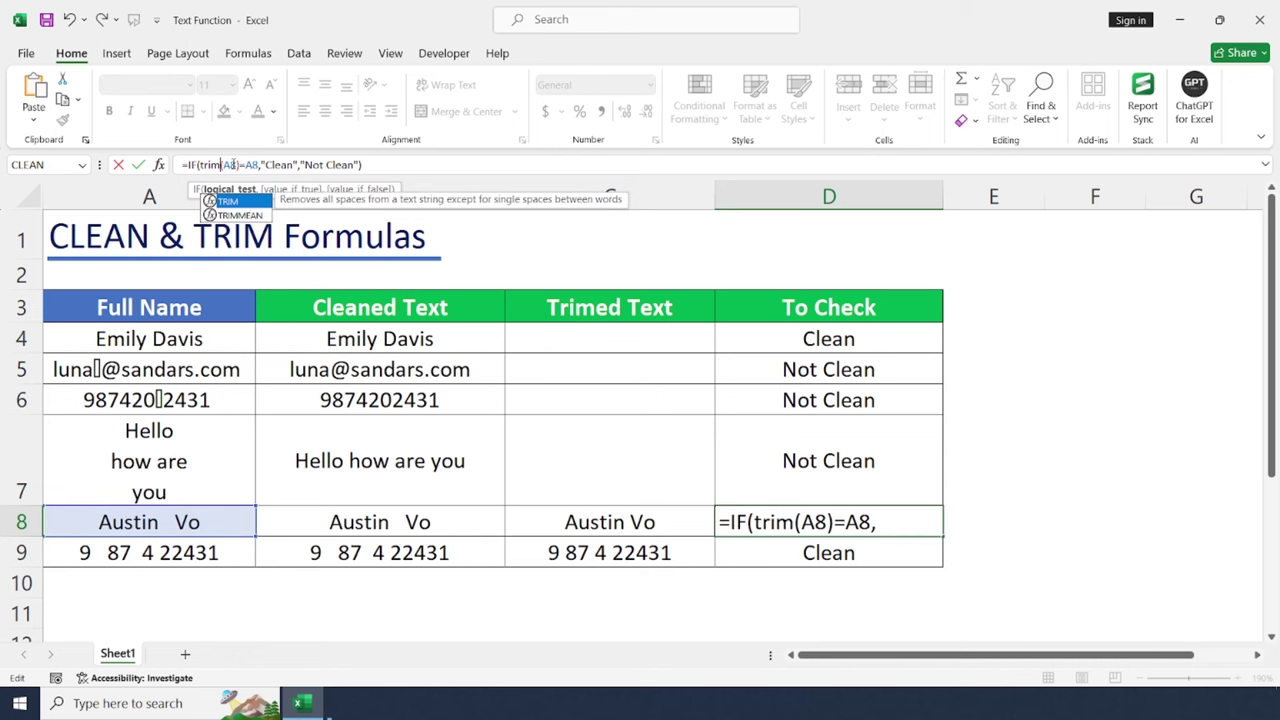
pyautogui.press('Return')
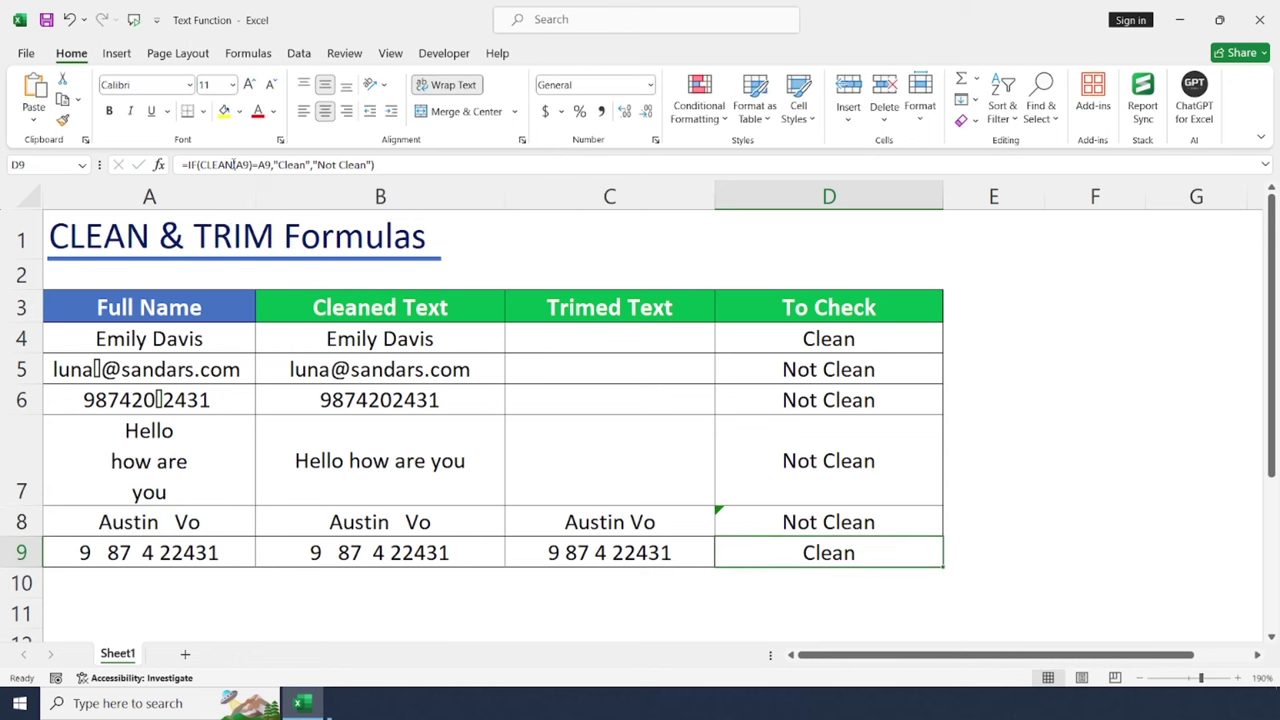
pyautogui.press('Up')
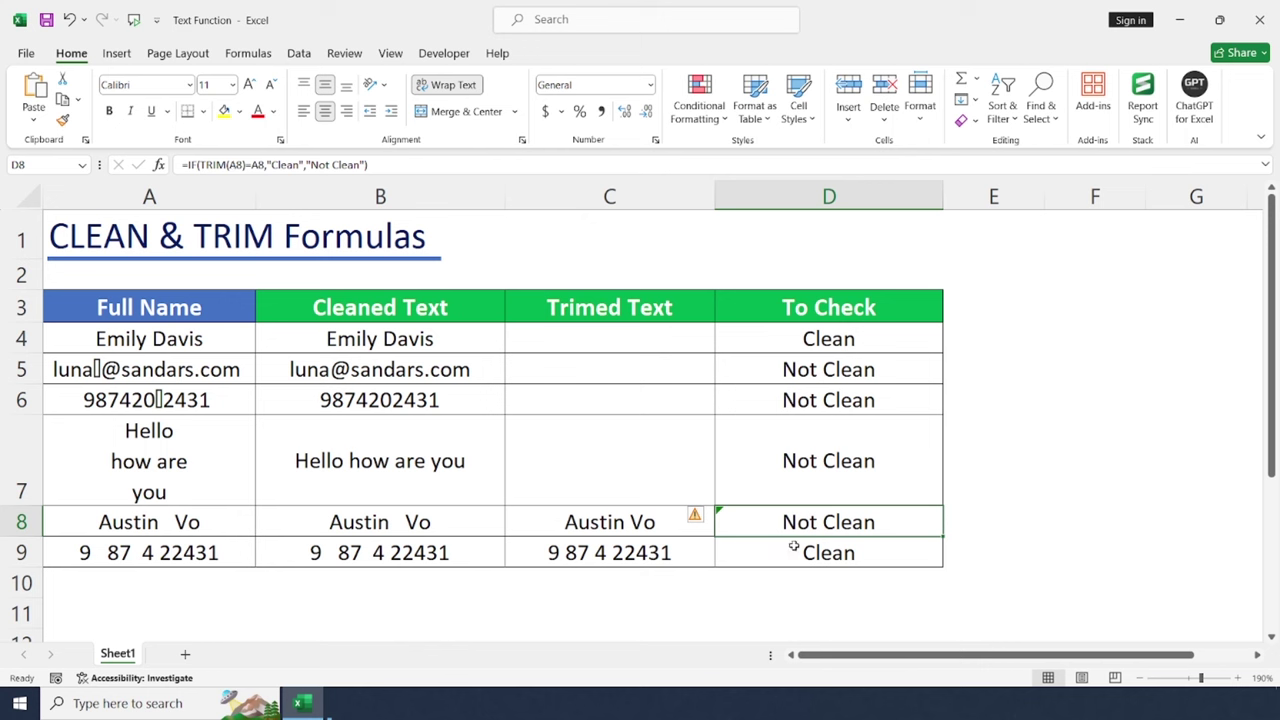
# - Delete the extra spaces in the A8 name so D8 reads Clean, then return to the top
pyautogui.click(127, 523)
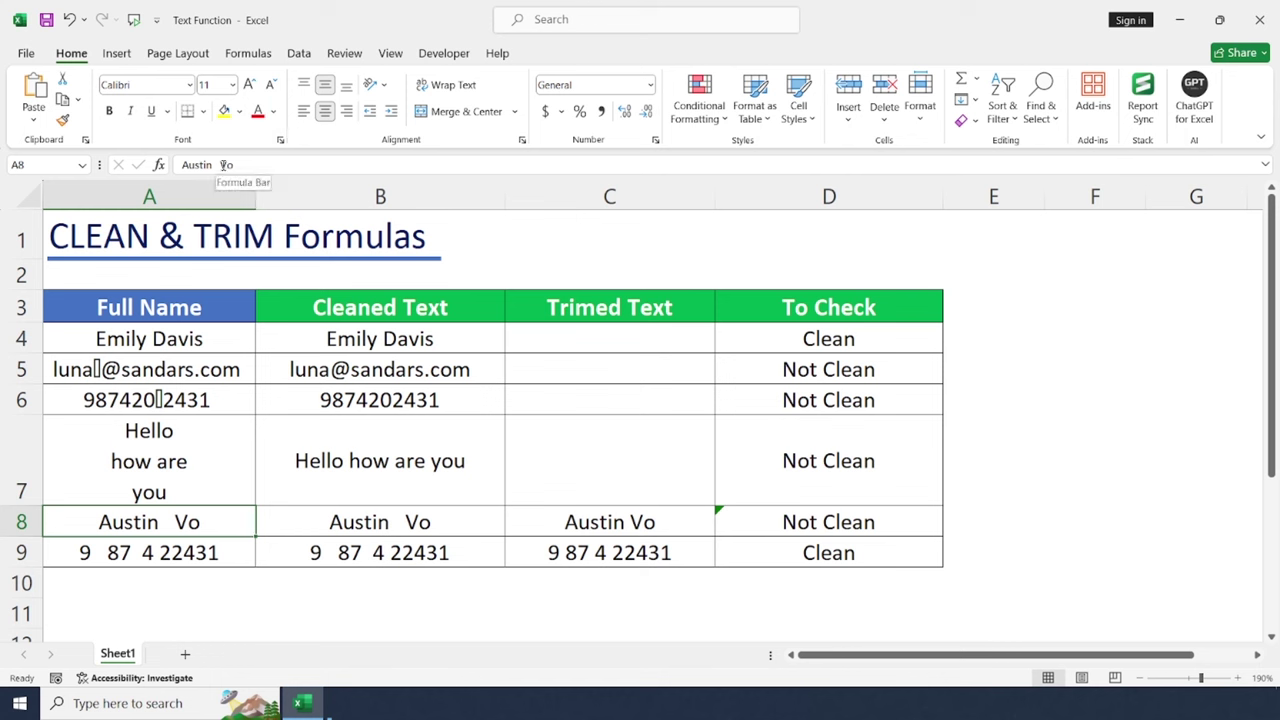
pyautogui.press('F2')
pyautogui.press('BackSpace')
pyautogui.press('BackSpace')
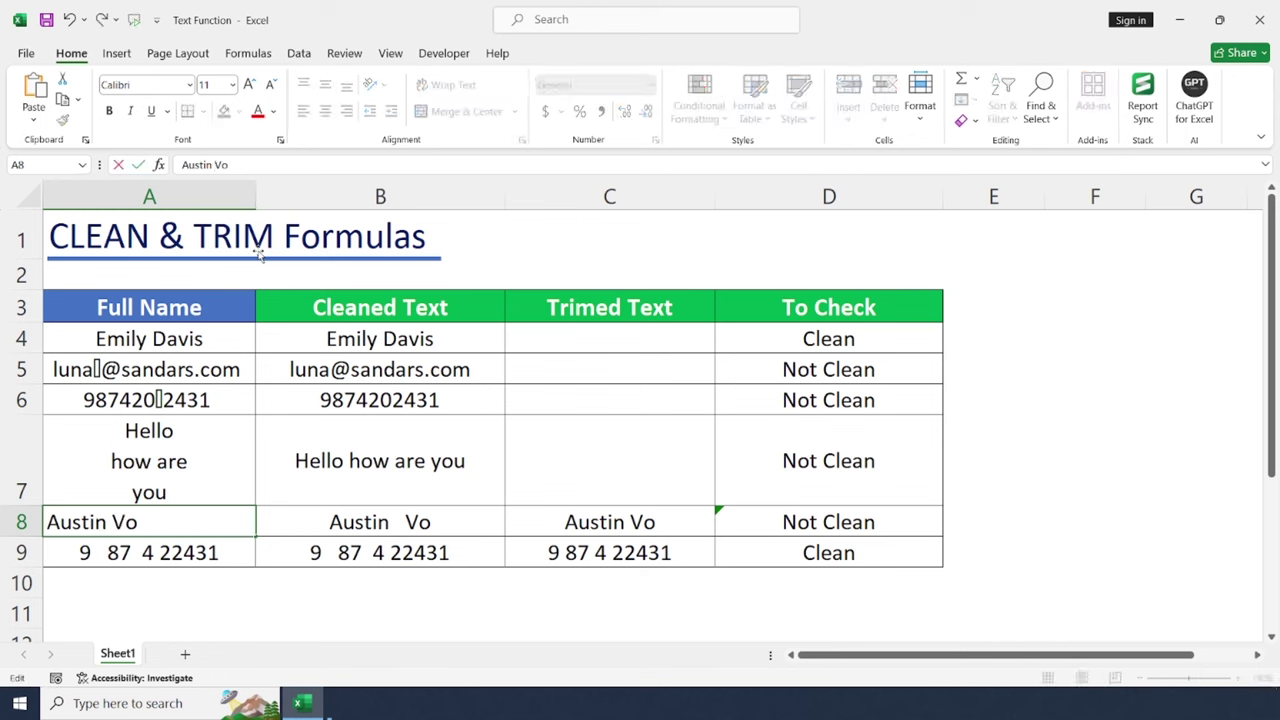
pyautogui.press('Return')
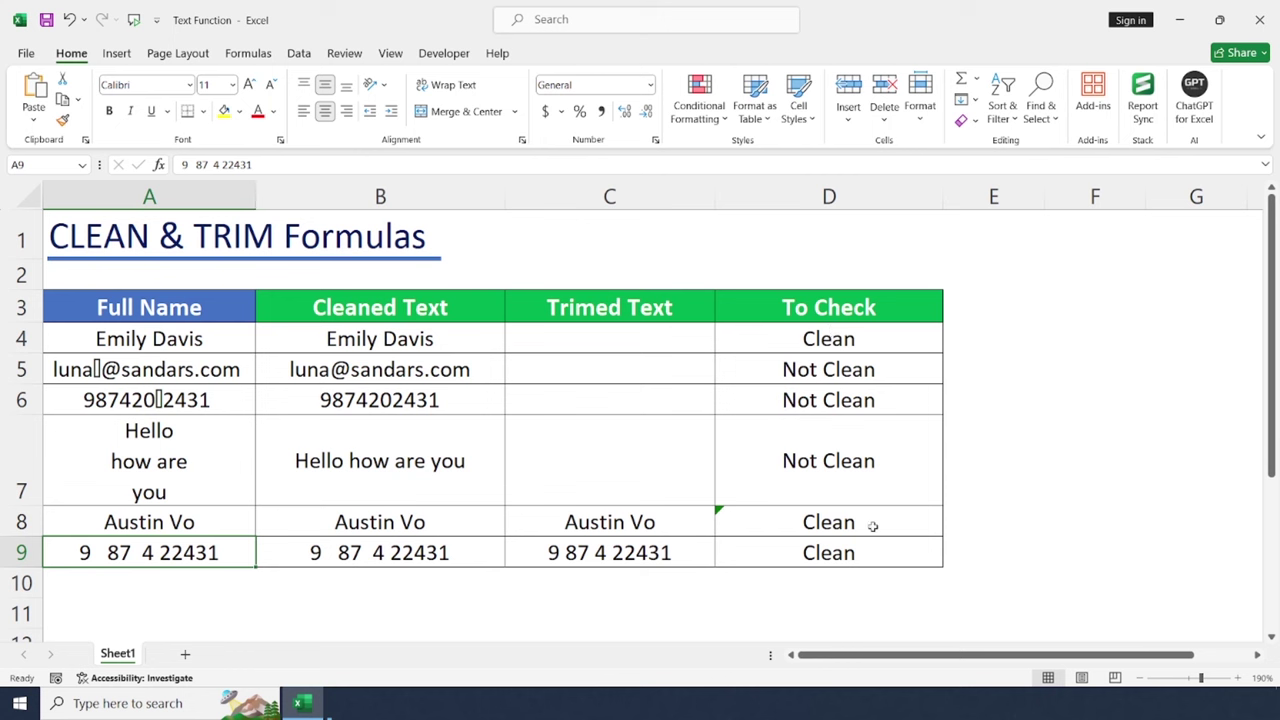
pyautogui.hotkey('ctrl', 'Home')
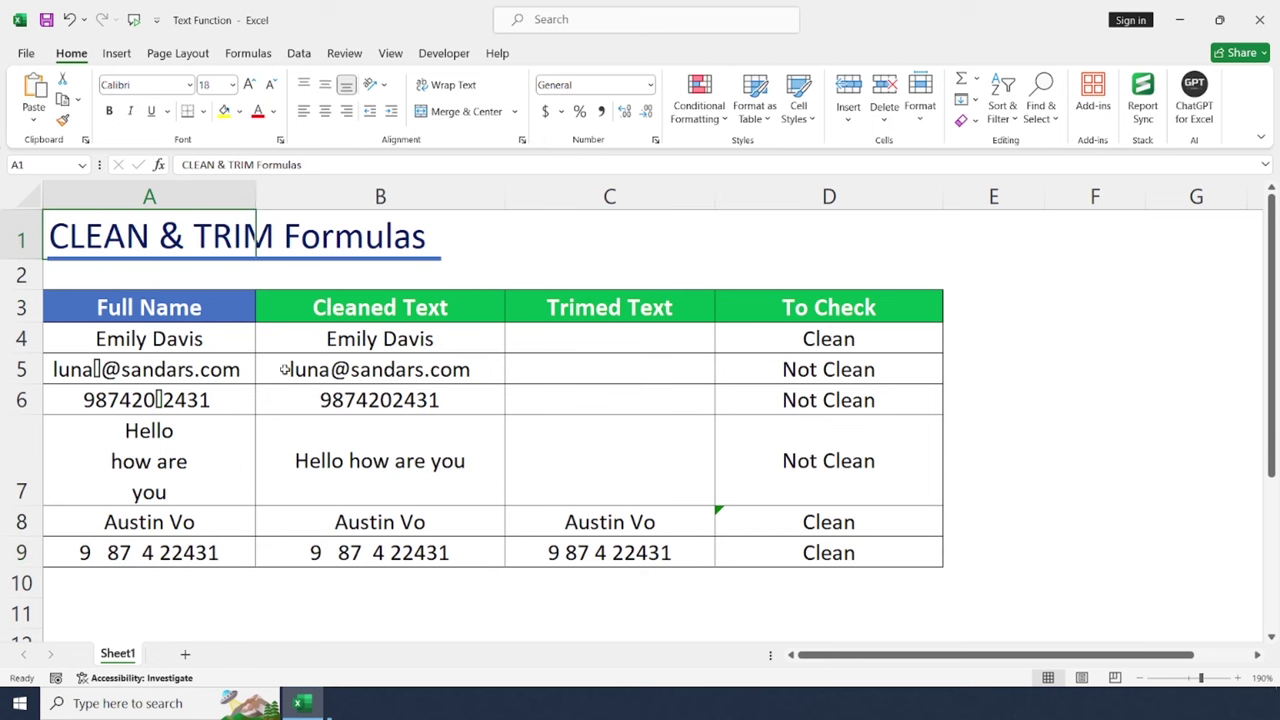
pyautogui.click(183, 310)
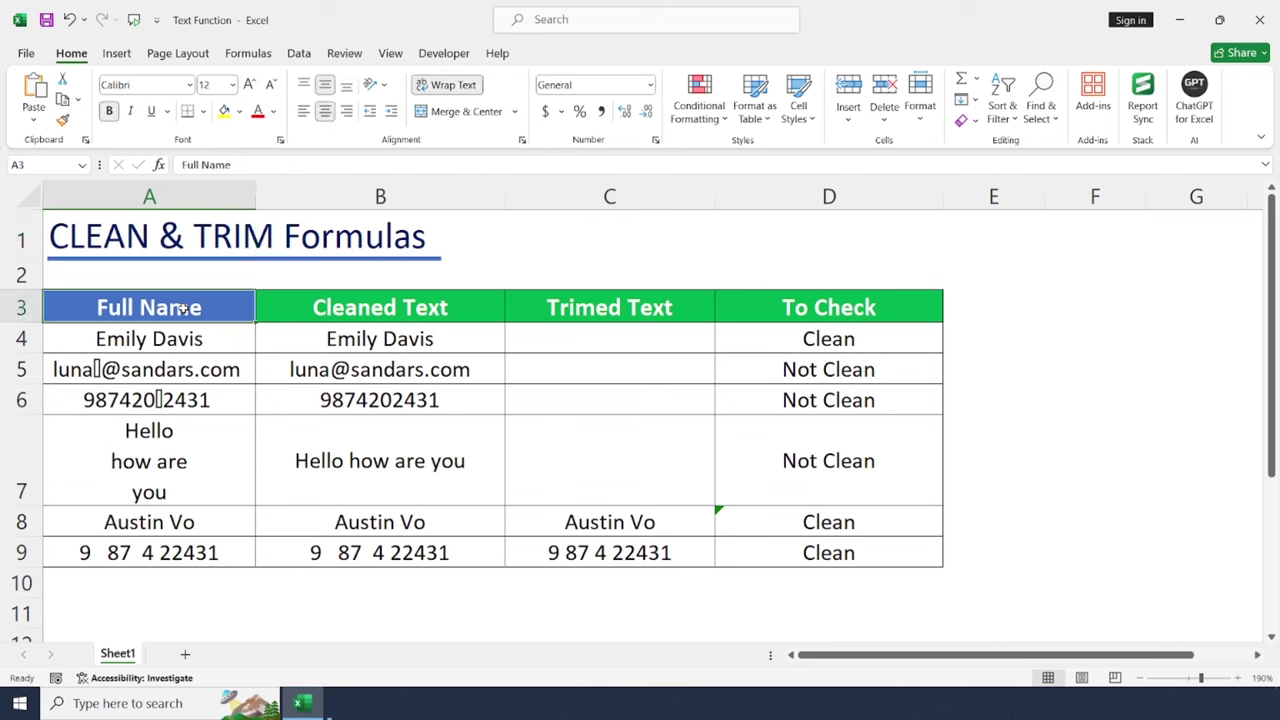